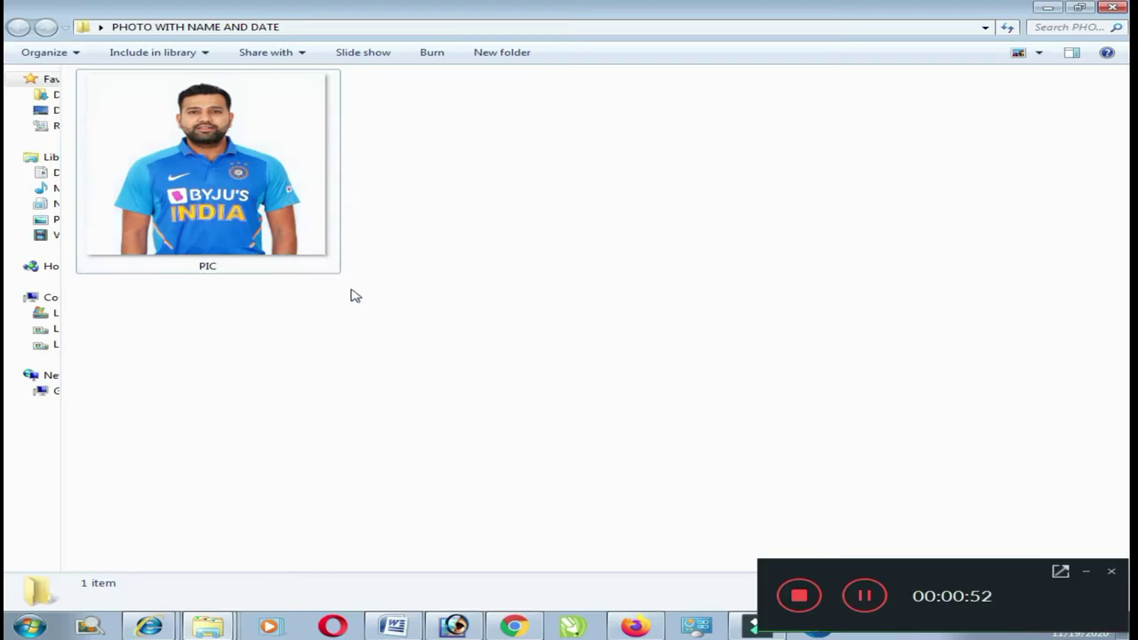
- Cut the PIC photo in Explorer and switch to the blank Word Document1
{"action": "left_click", "coordinate": [268, 341]}
{"action": "left_click", "coordinate": [213, 183]}
{"action": "right_click", "coordinate": [212, 183]}
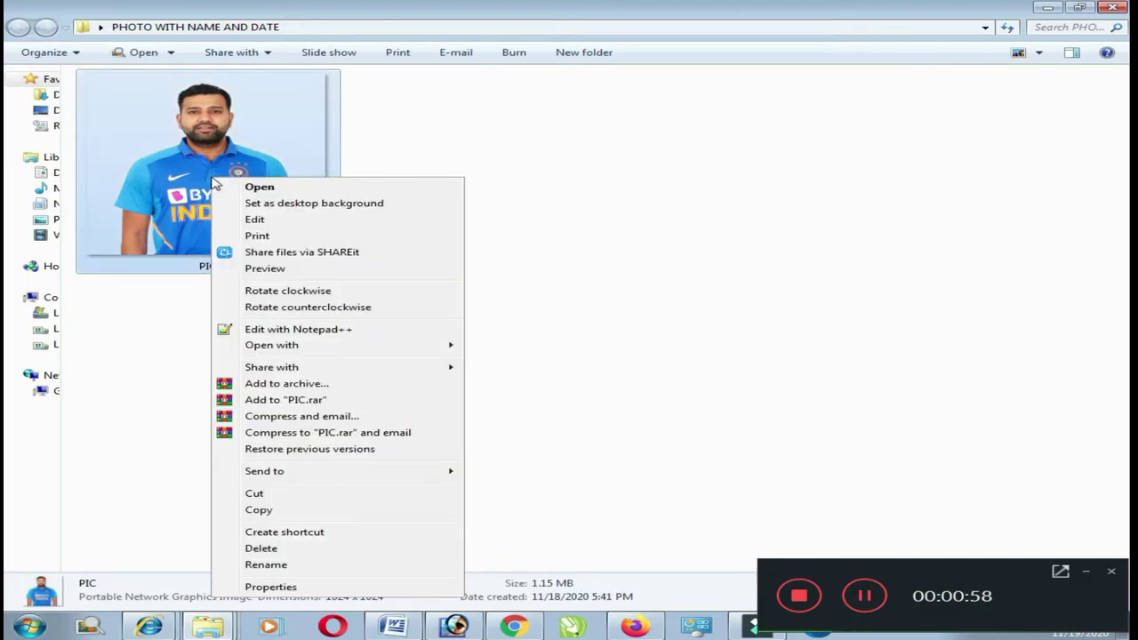
{"action": "left_click", "coordinate": [274, 497]}
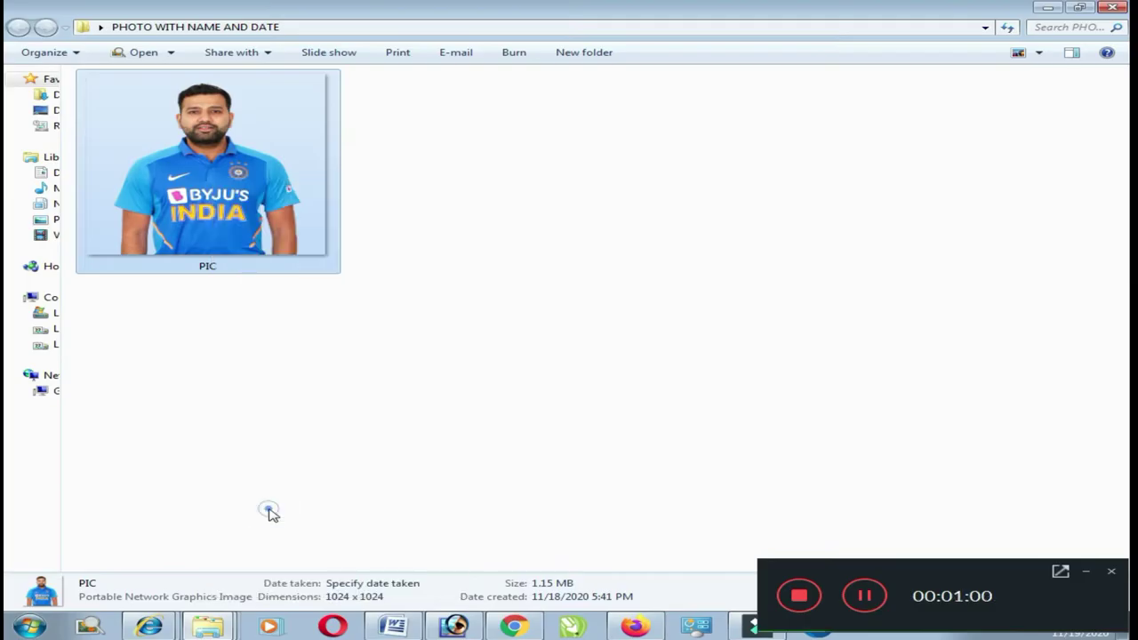
{"action": "left_click", "coordinate": [436, 425]}
{"action": "left_click", "coordinate": [412, 627]}
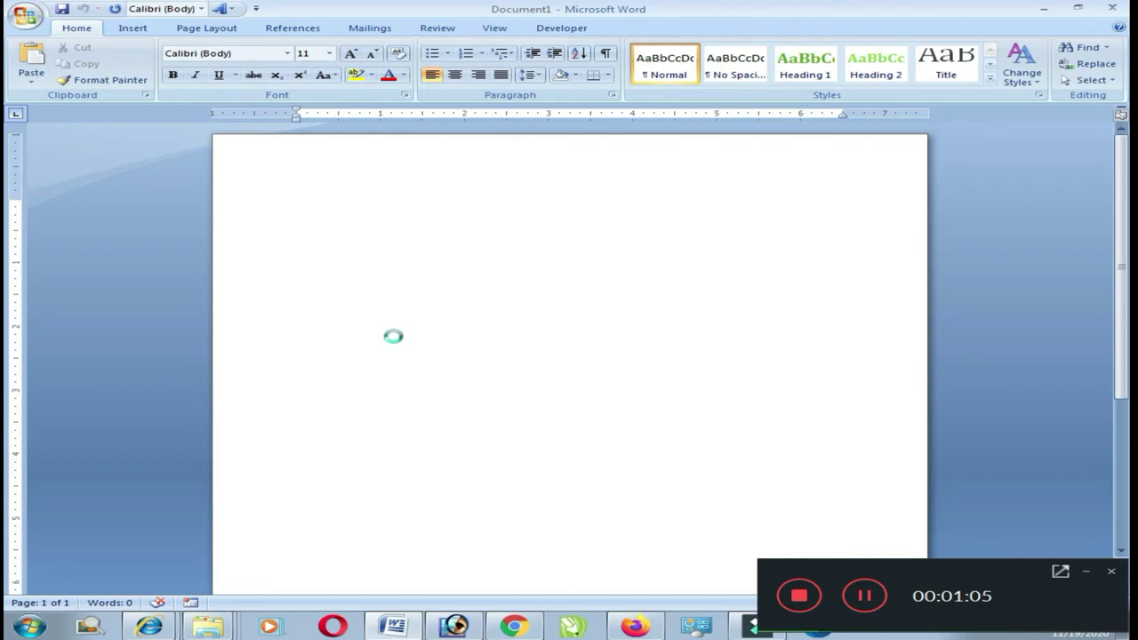
- Paste the PIC photo into Document1 and drag its corner to shrink it near the top left
{"action": "key", "text": "ctrl+v"}
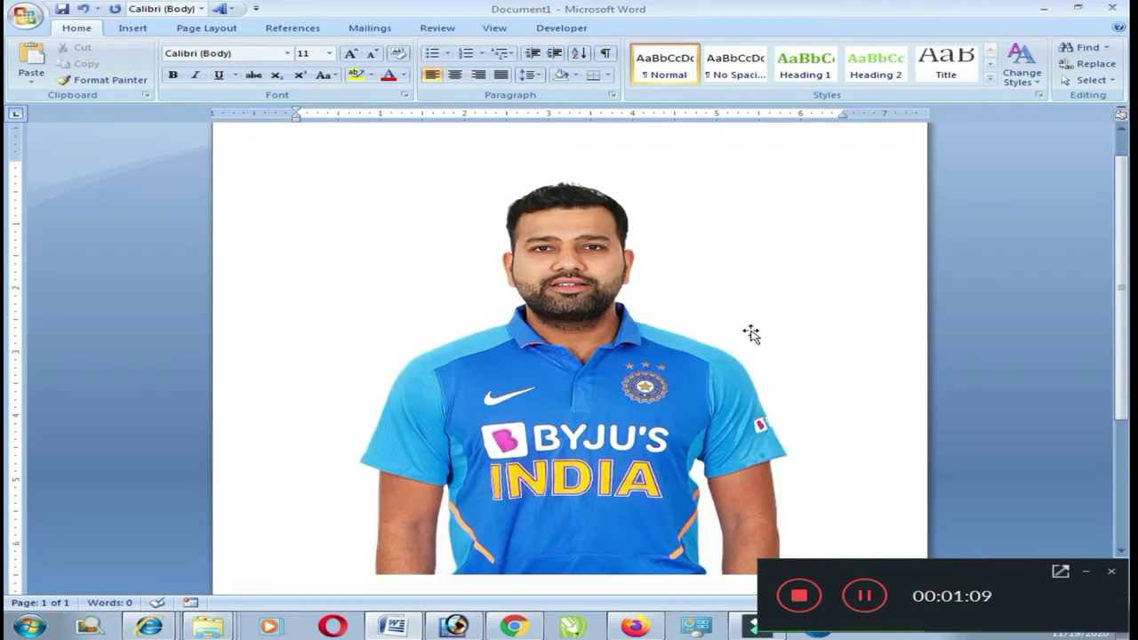
{"action": "scroll", "coordinate": [666, 418], "scroll_direction": "down", "scroll_amount": 2}
{"action": "scroll", "coordinate": [655, 432], "scroll_direction": "up", "scroll_amount": 2}
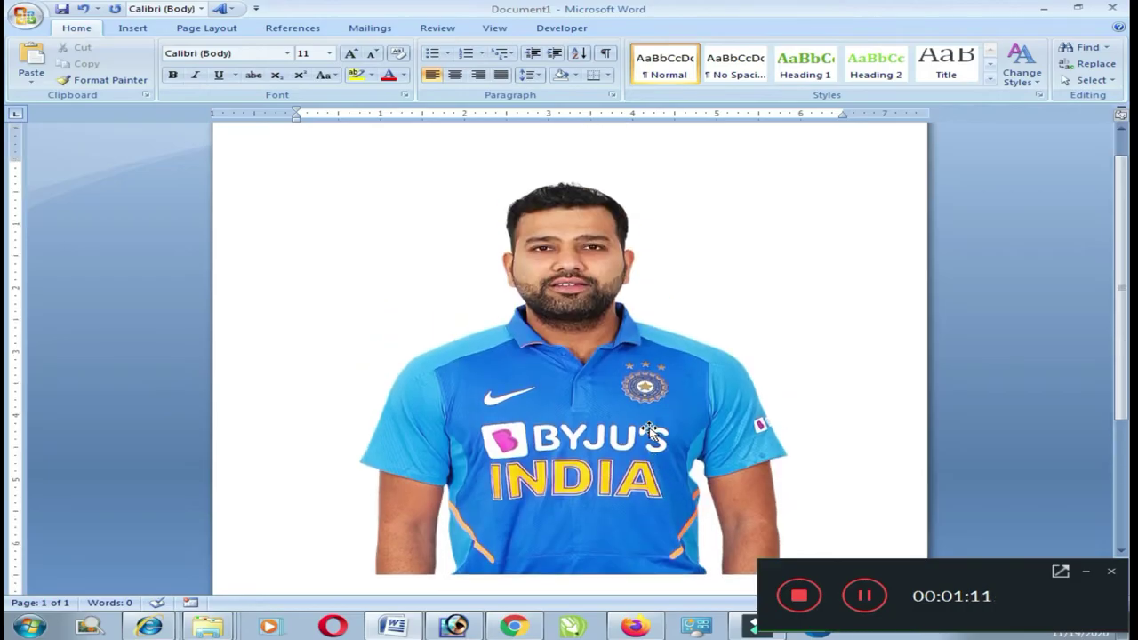
{"action": "scroll", "coordinate": [648, 378], "scroll_direction": "down", "scroll_amount": 1}
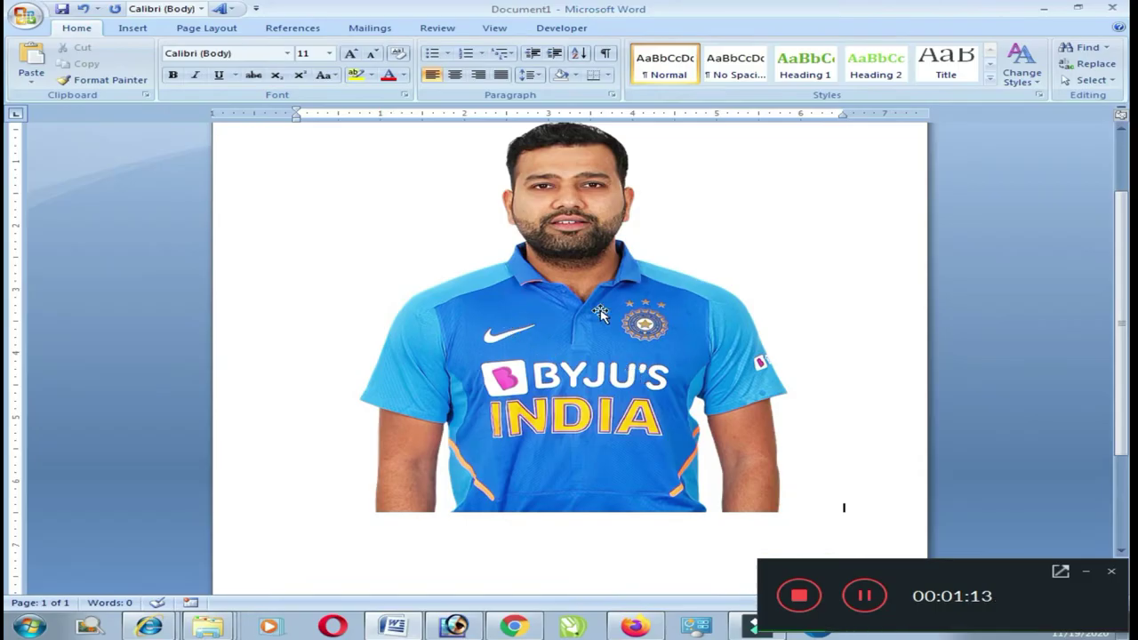
{"action": "left_click", "coordinate": [568, 339]}
{"action": "scroll", "coordinate": [697, 421], "scroll_direction": "up", "scroll_amount": 1}
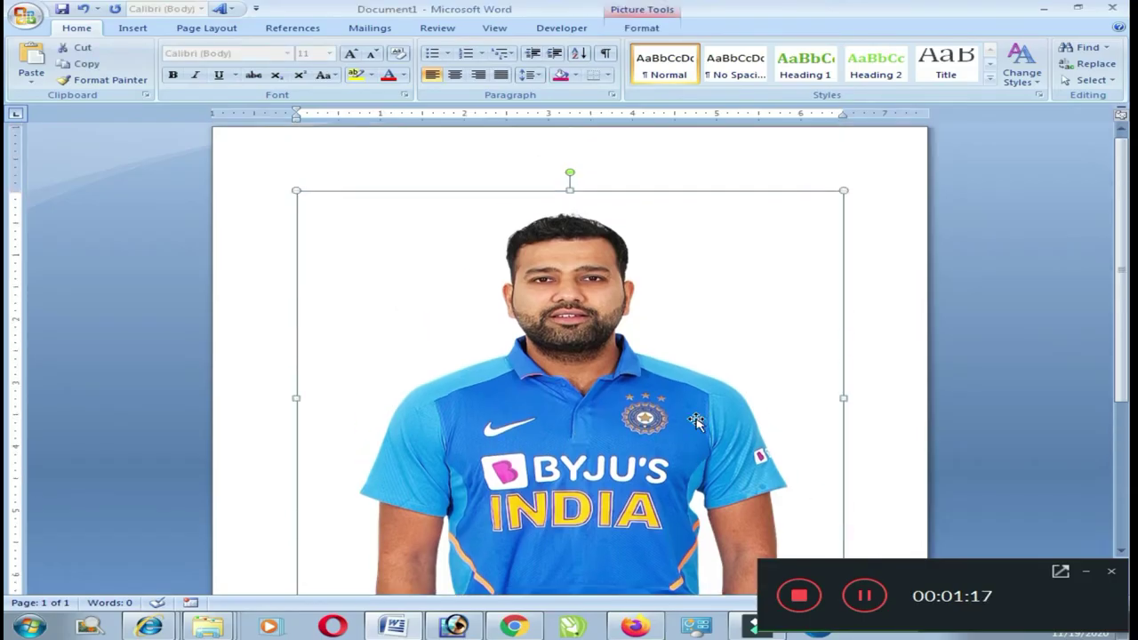
{"action": "scroll", "coordinate": [850, 267], "scroll_direction": "down", "scroll_amount": 2}
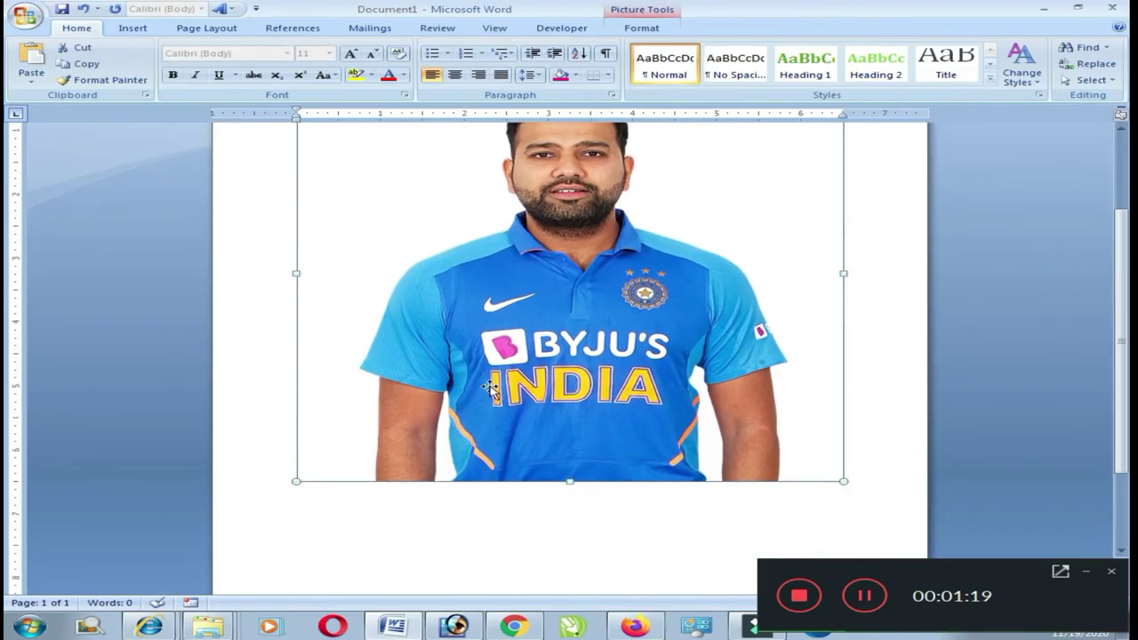
{"action": "left_click", "coordinate": [846, 481]}
{"action": "left_click_drag", "start_coordinate": [478, 222], "coordinate": [469, 254]}
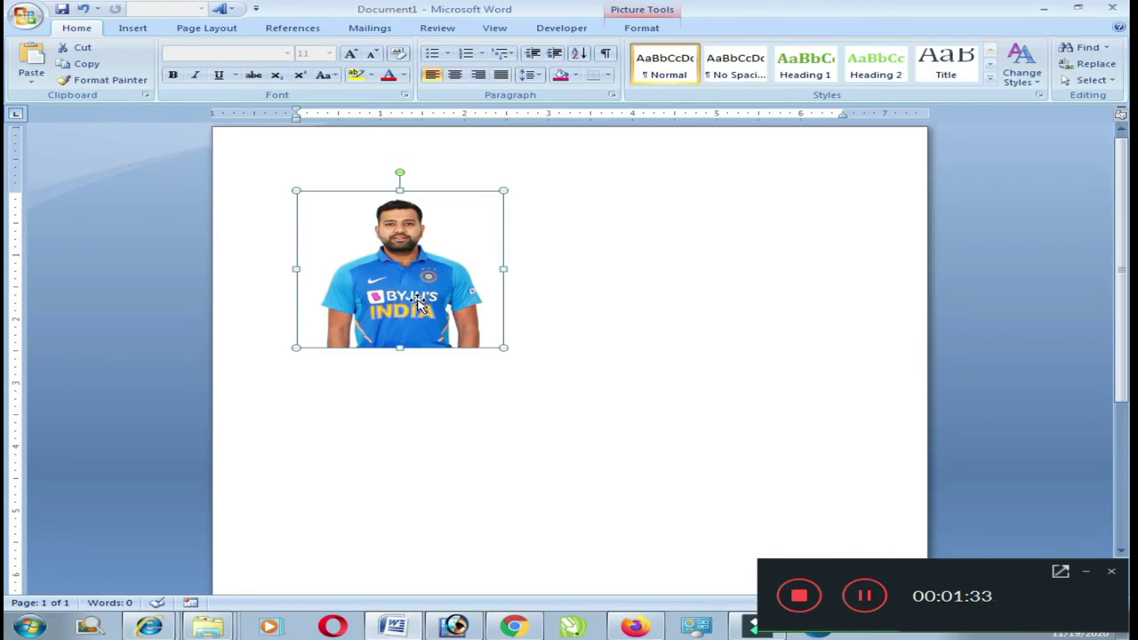
- Crop the photo's right and bottom margins, leaving roughly a 1.71" by 1.49" portrait
{"action": "left_click", "coordinate": [639, 29]}
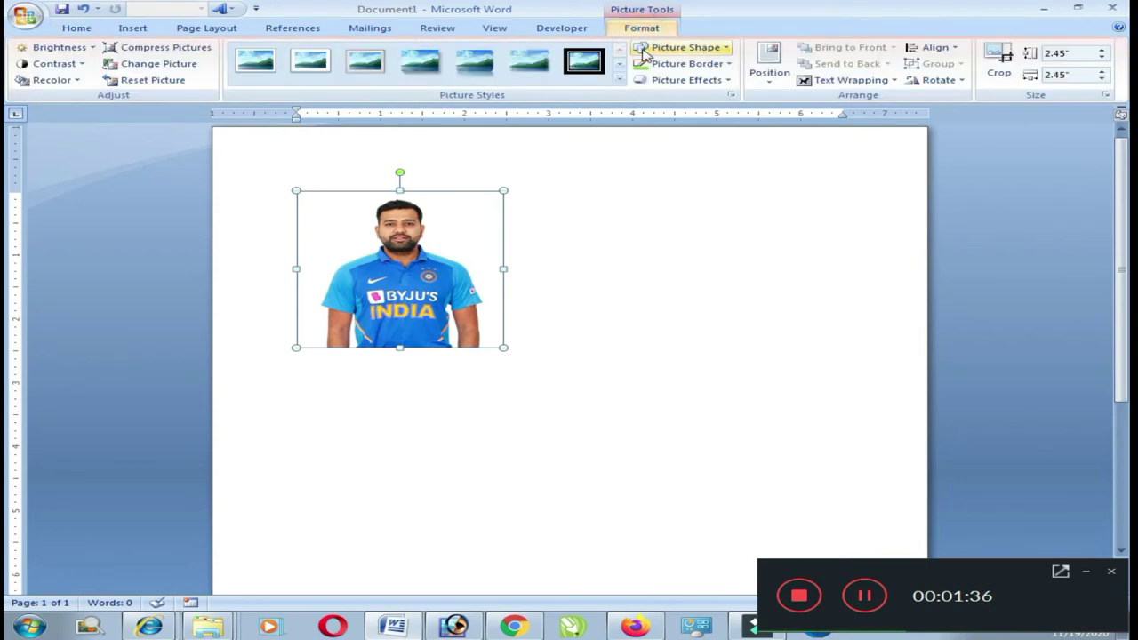
{"action": "left_click", "coordinate": [1003, 59]}
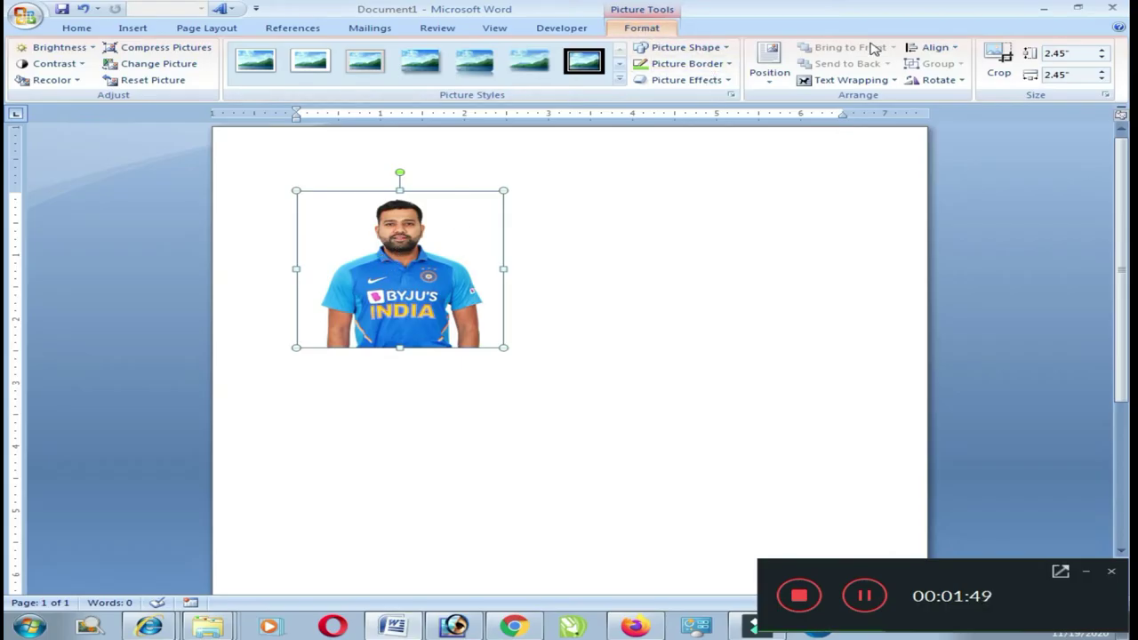
{"action": "left_click", "coordinate": [999, 62]}
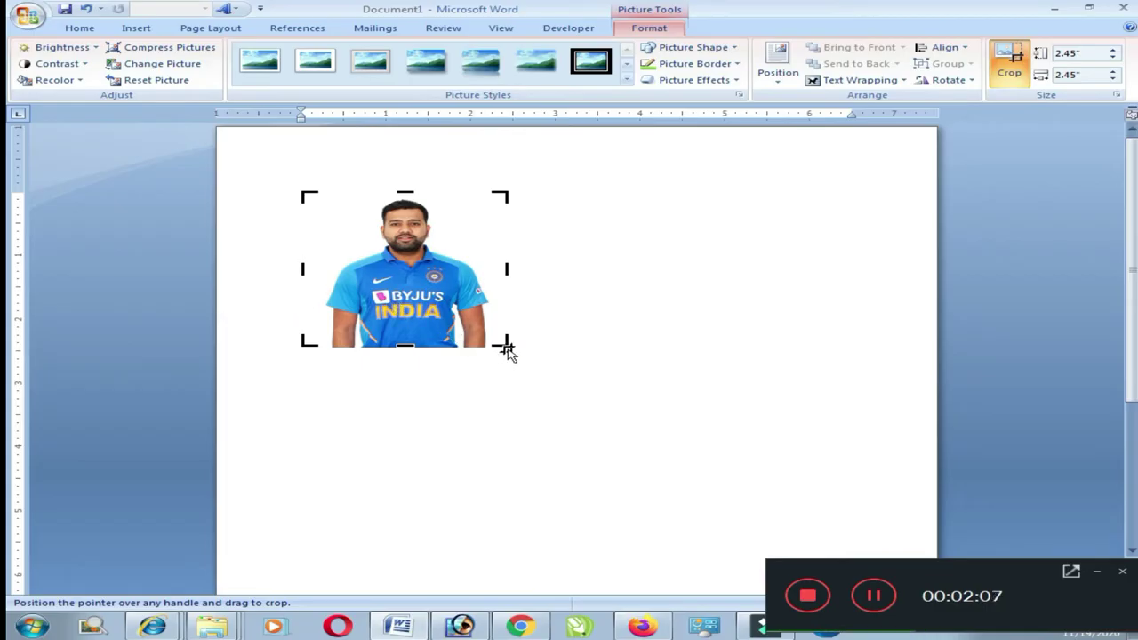
{"action": "mouse_move", "coordinate": [320, 229]}
{"action": "left_mouse_down"}
{"action": "mouse_move", "coordinate": [298, 203]}
{"action": "mouse_move", "coordinate": [347, 197]}
{"action": "left_mouse_up"}
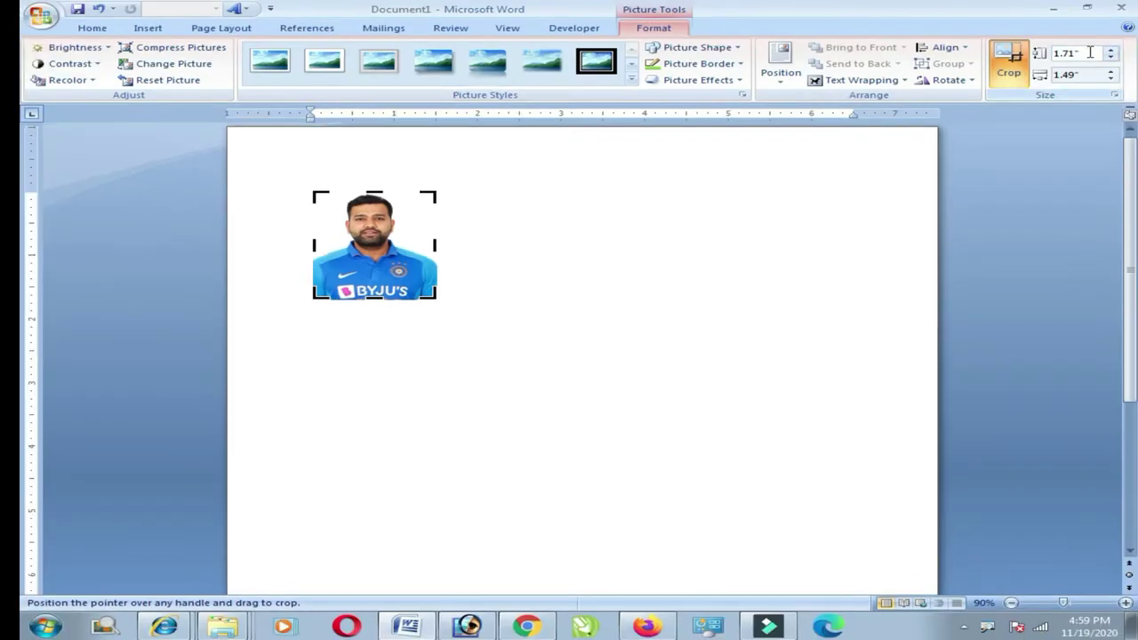
- Size the cropped photo to 1.5" high by 1.3" wide and leave crop mode
{"action": "left_click", "coordinate": [1087, 53]}
{"action": "type", "text": "1.5"}
{"action": "left_click", "coordinate": [1089, 80]}
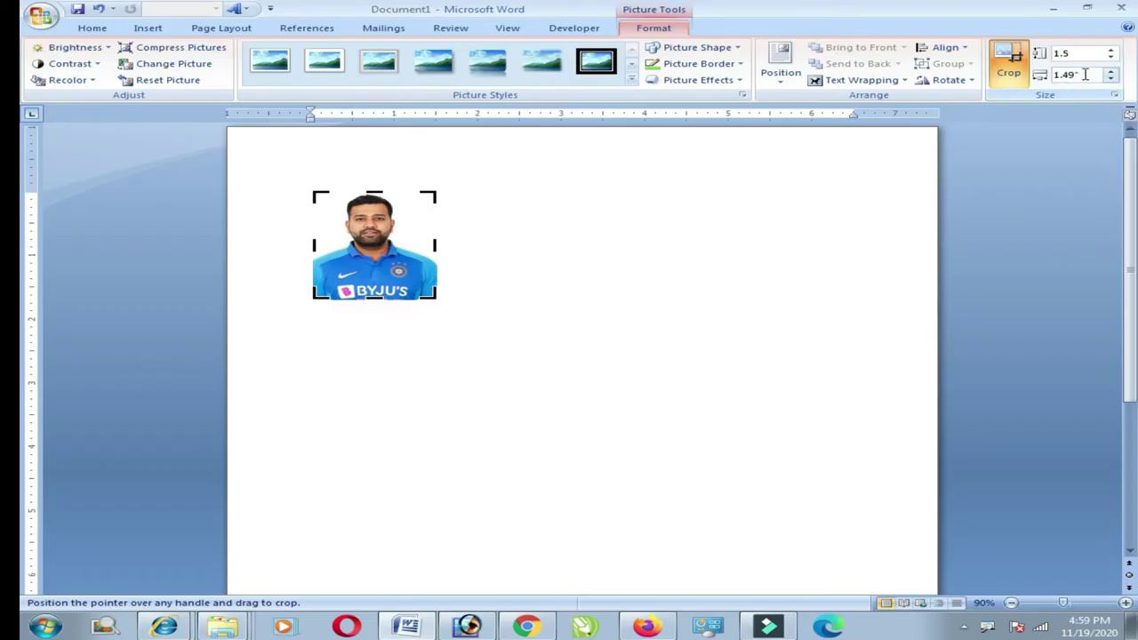
{"action": "key", "text": "Tab"}
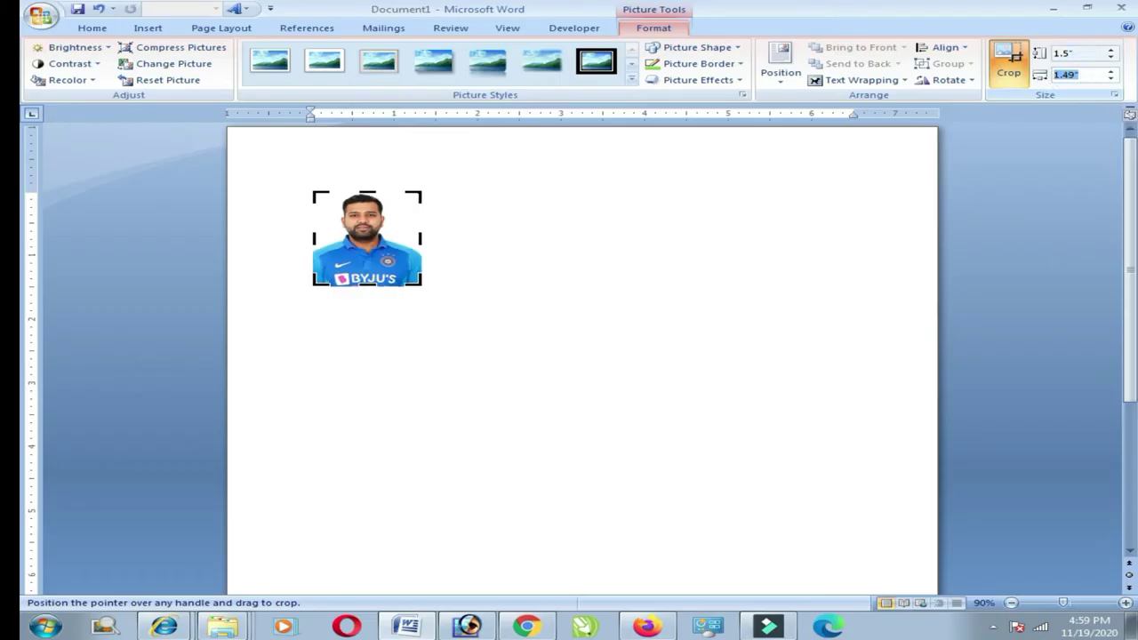
{"action": "left_click_drag", "start_coordinate": [592, 186], "coordinate": [445, 259]}
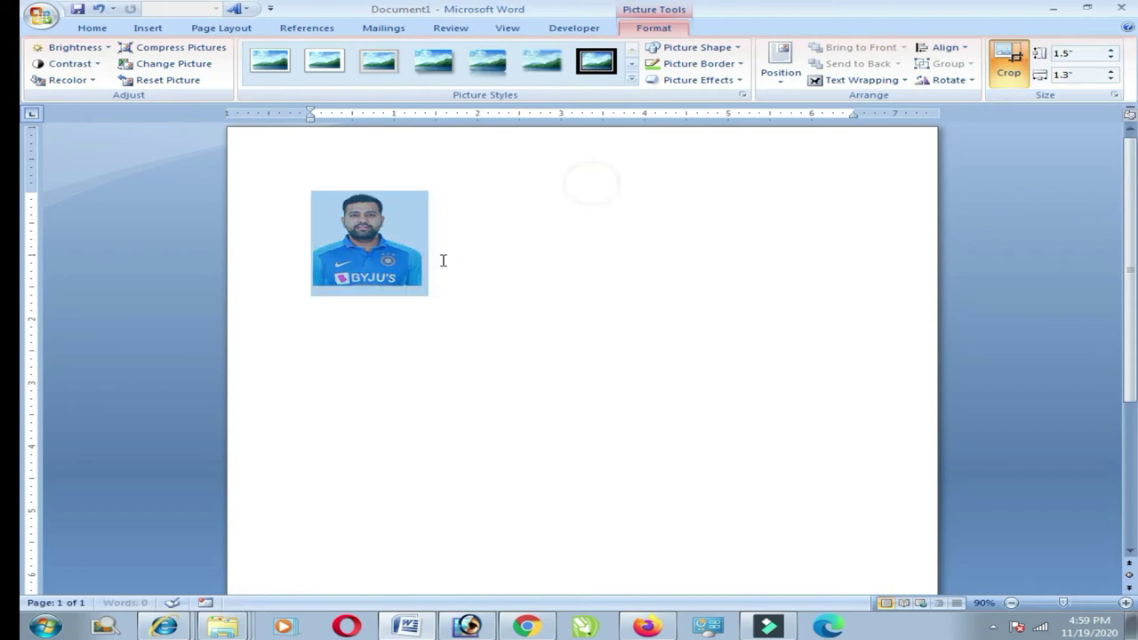
{"action": "left_click", "coordinate": [477, 268]}
{"action": "left_click", "coordinate": [514, 302]}
{"action": "left_click", "coordinate": [434, 298]}
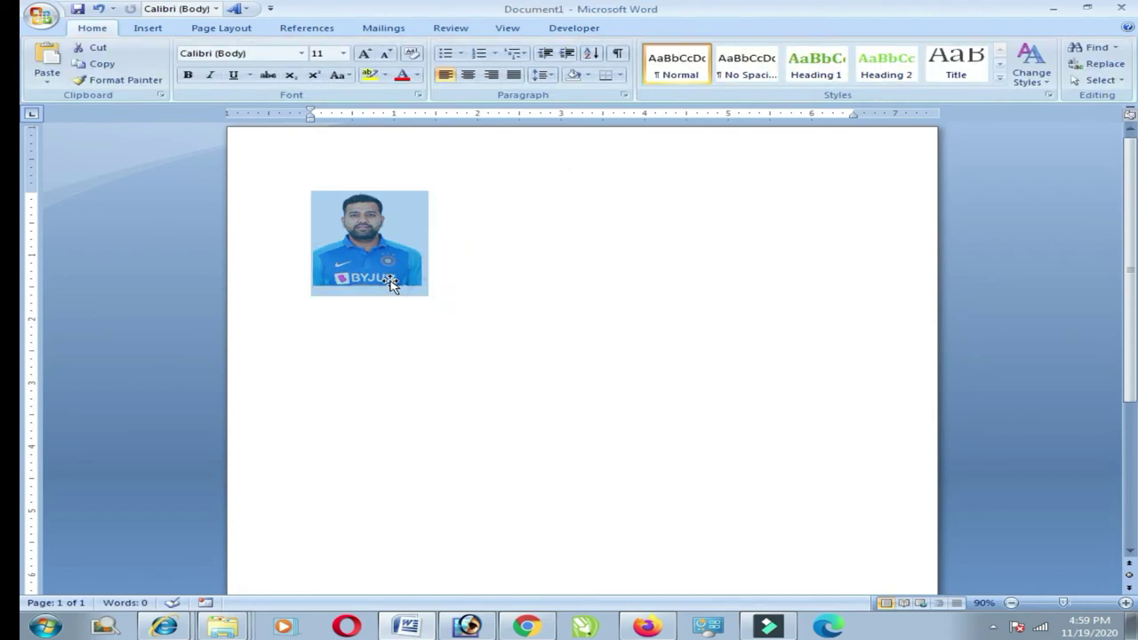
- Apply a Black picture border from the theme colours to the passport photo
{"action": "left_click", "coordinate": [437, 269]}
{"action": "left_click", "coordinate": [406, 255]}
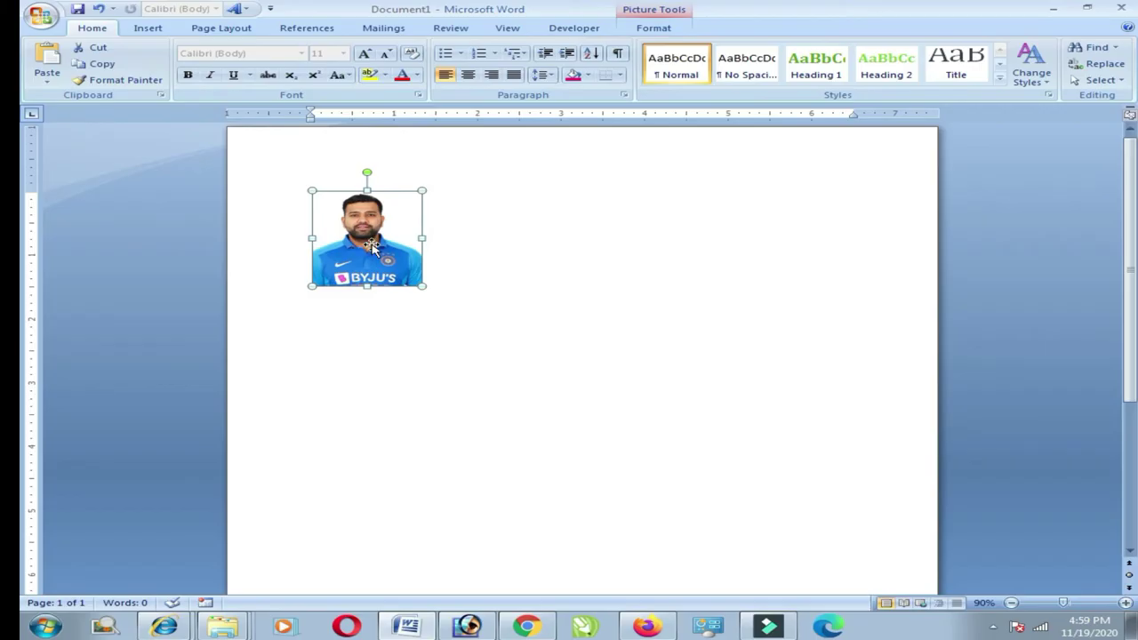
{"action": "left_click", "coordinate": [652, 33]}
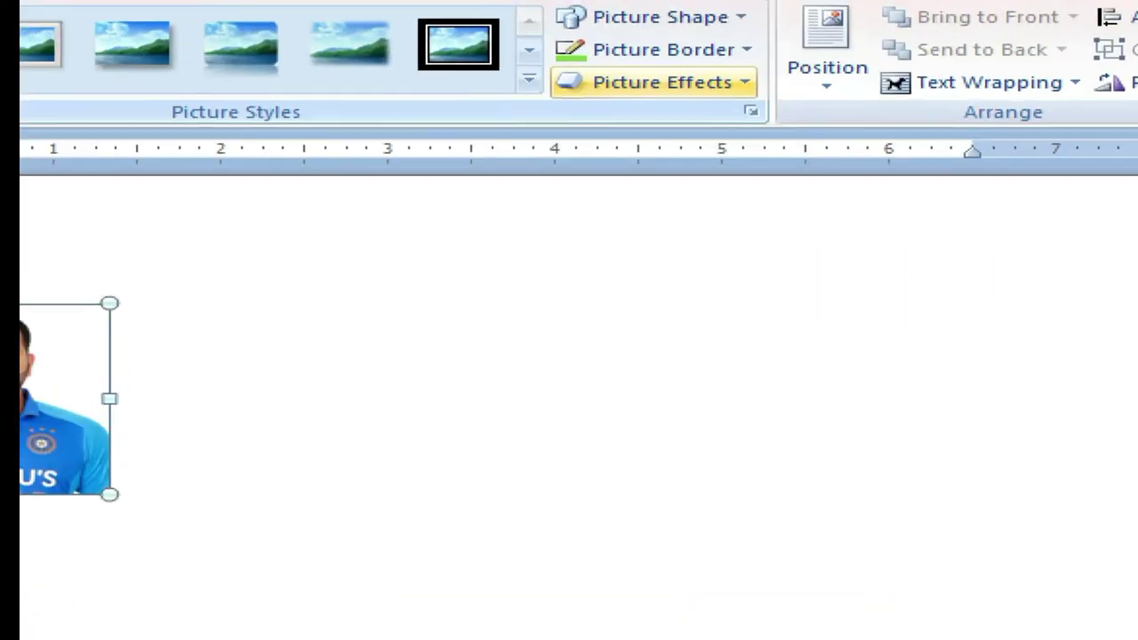
{"action": "left_click_drag", "start_coordinate": [572, 75], "coordinate": [790, 111]}
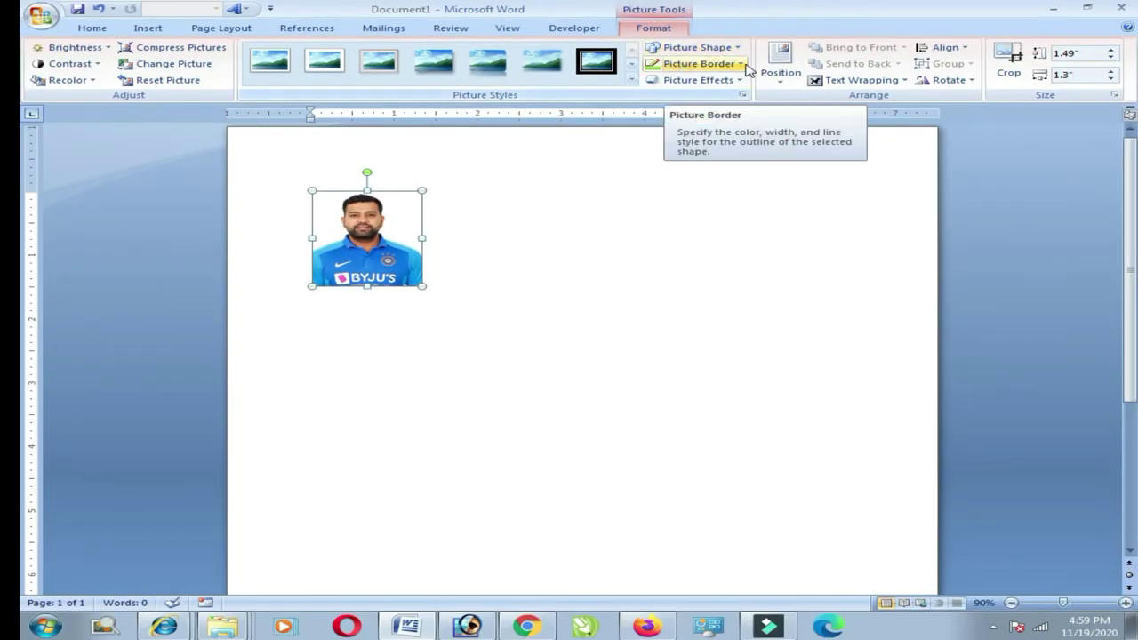
{"action": "left_click", "coordinate": [742, 66]}
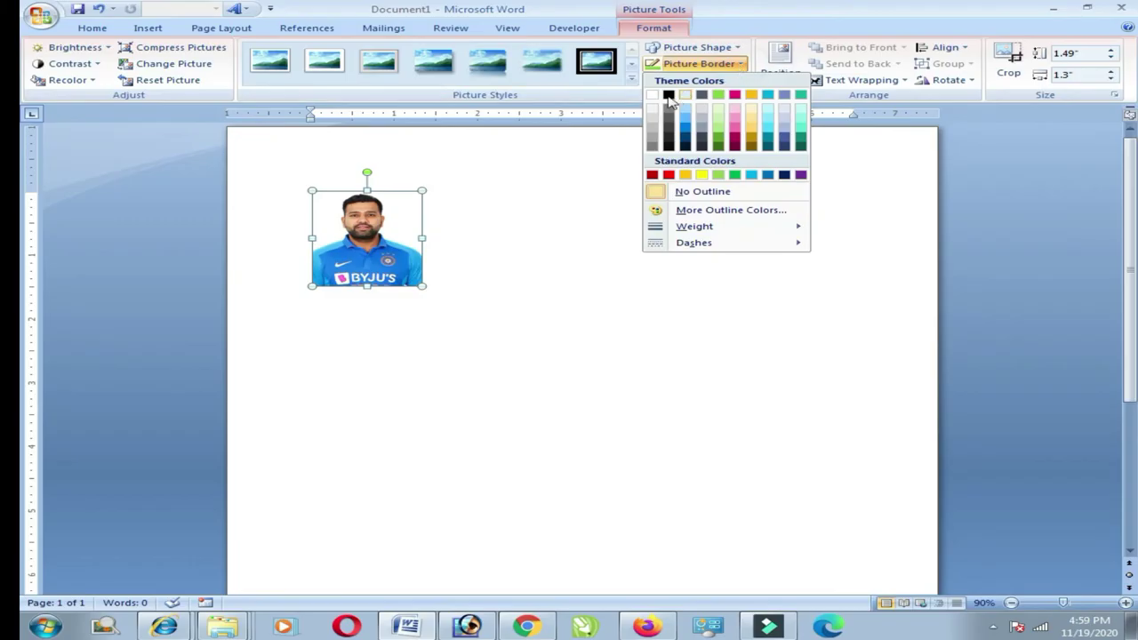
{"action": "left_click", "coordinate": [669, 95]}
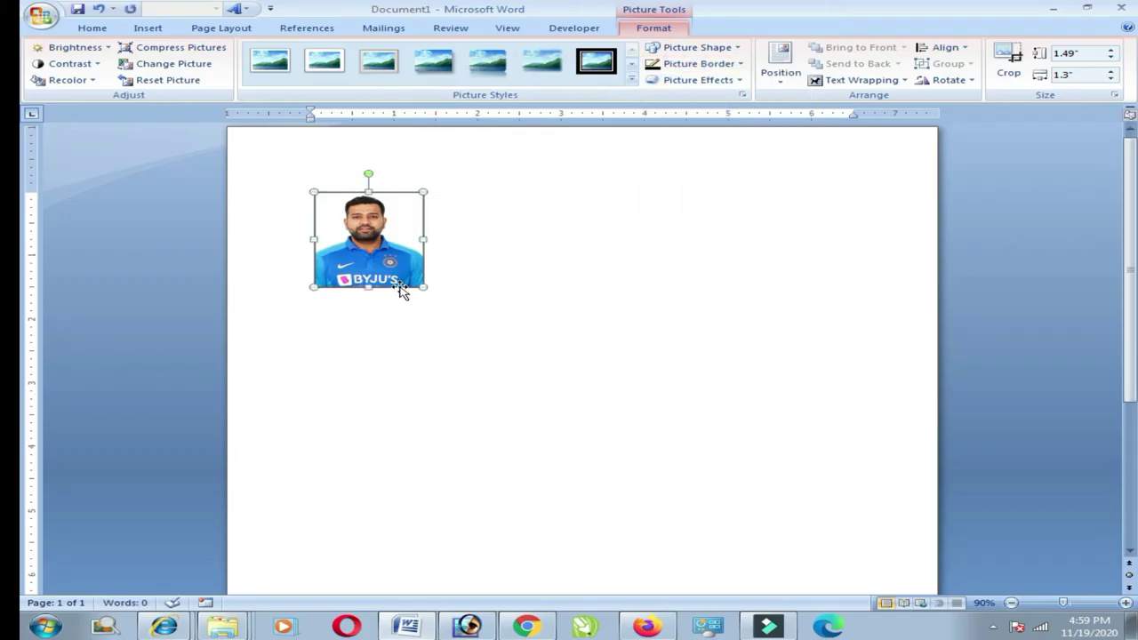
{"action": "left_click", "coordinate": [493, 303]}
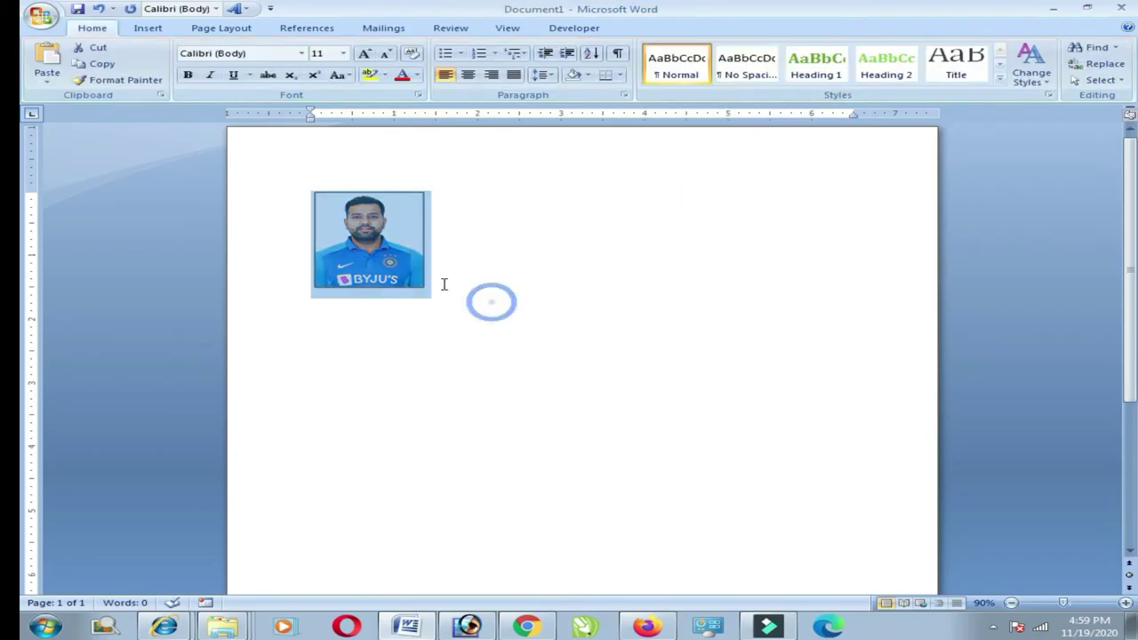
{"action": "left_click", "coordinate": [384, 281]}
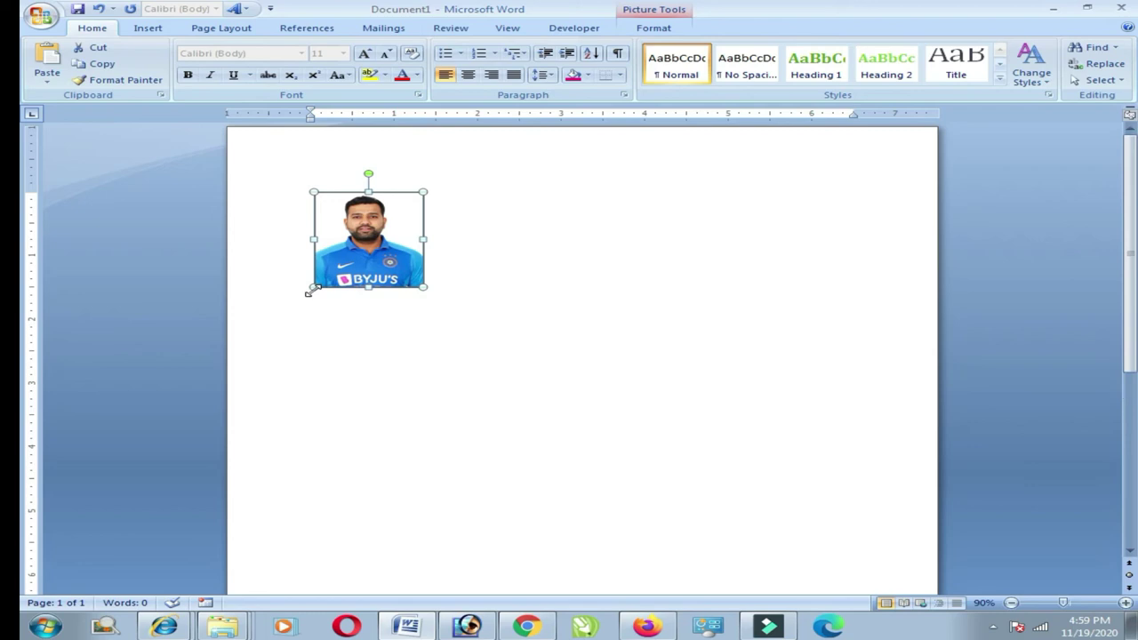
{"action": "scroll", "coordinate": [311, 290], "scroll_direction": "up", "scroll_amount": 7, "text": "ctrl"}
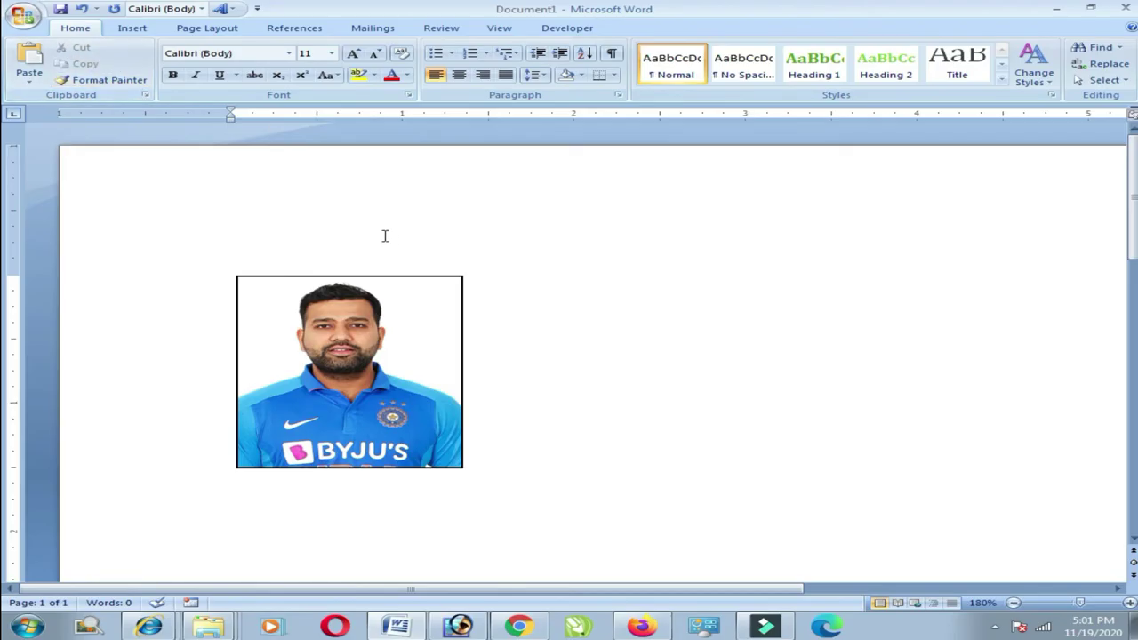
- Pick the Rectangle from the Insert tab's recently used shapes
{"action": "left_click", "coordinate": [134, 29]}
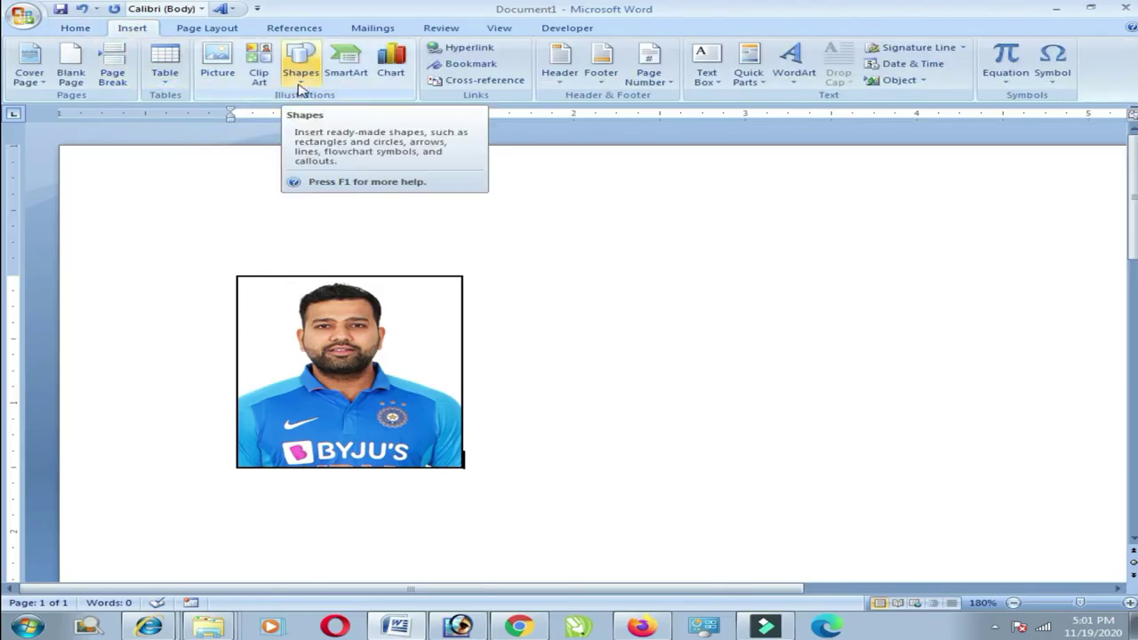
{"action": "left_click", "coordinate": [300, 90]}
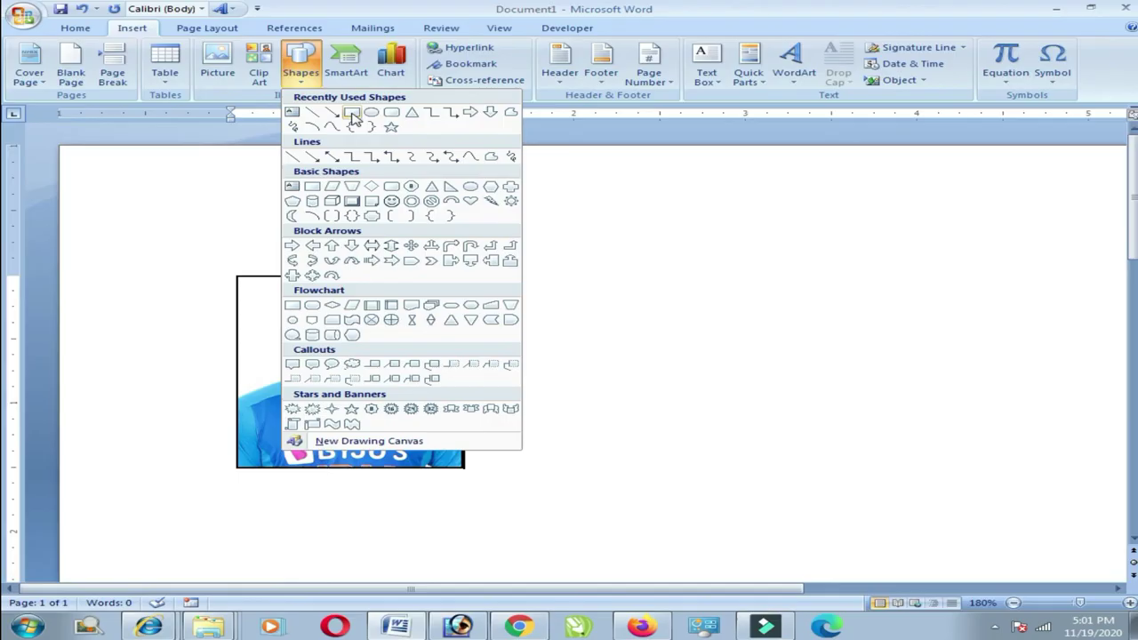
{"action": "left_click", "coordinate": [352, 113]}
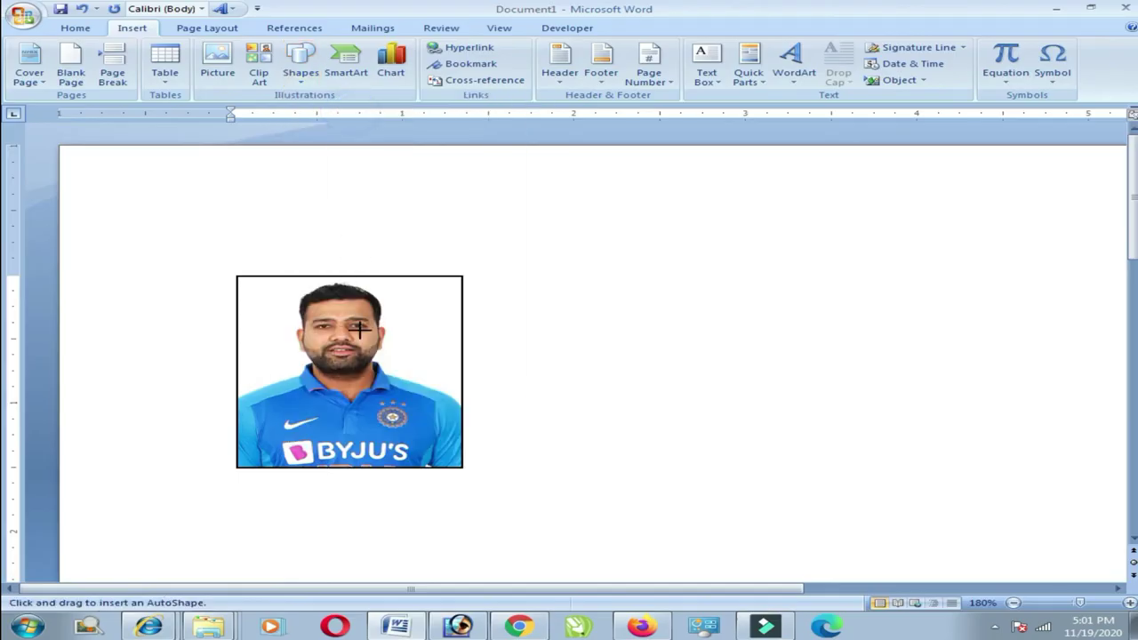
{"action": "scroll", "coordinate": [239, 519], "scroll_direction": "up", "scroll_amount": 9}
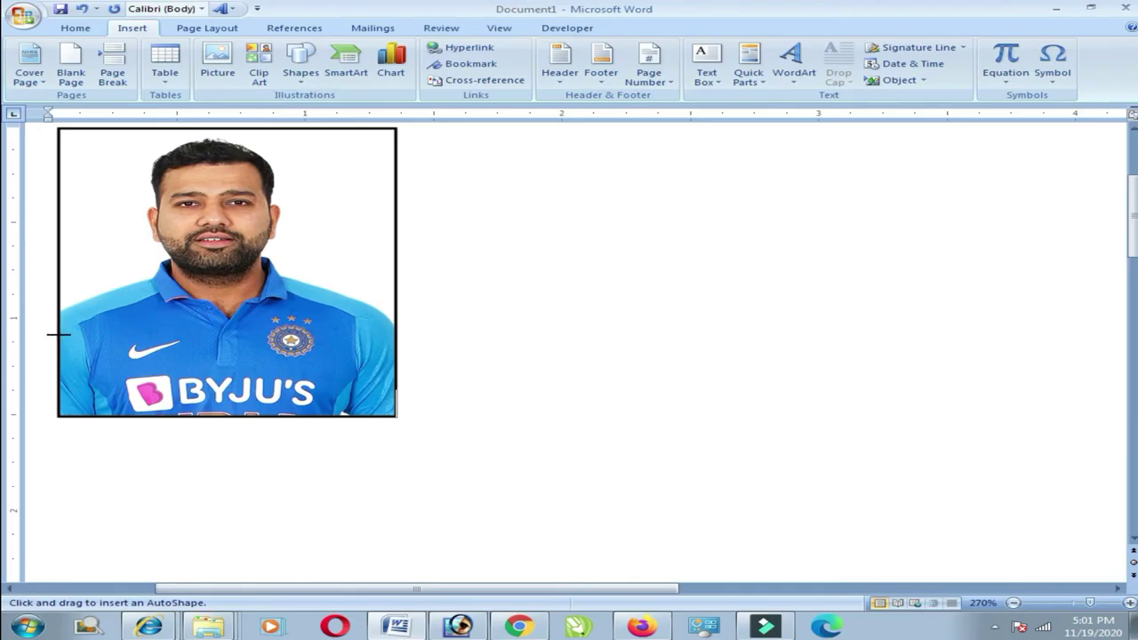
- Draw a rectangle across the photo's bottom and convert it to a text box via Add Text
{"action": "mouse_move", "coordinate": [59, 336]}
{"action": "left_mouse_down"}
{"action": "mouse_move", "coordinate": [315, 384]}
{"action": "mouse_move", "coordinate": [395, 405]}
{"action": "mouse_move", "coordinate": [399, 417]}
{"action": "left_mouse_up"}
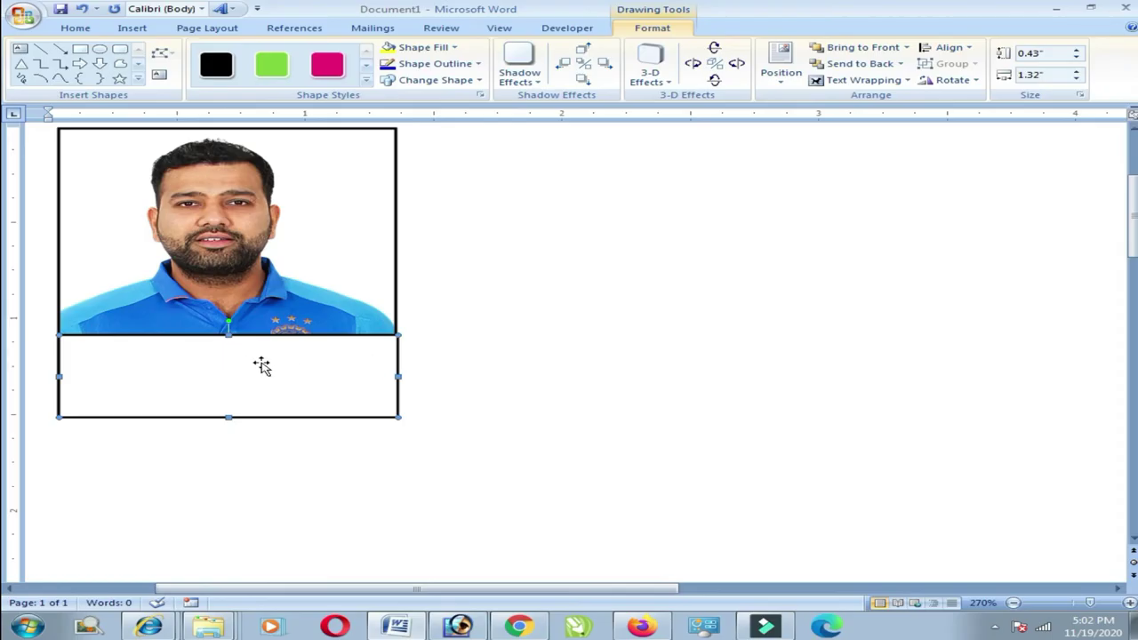
{"action": "right_click", "coordinate": [269, 361]}
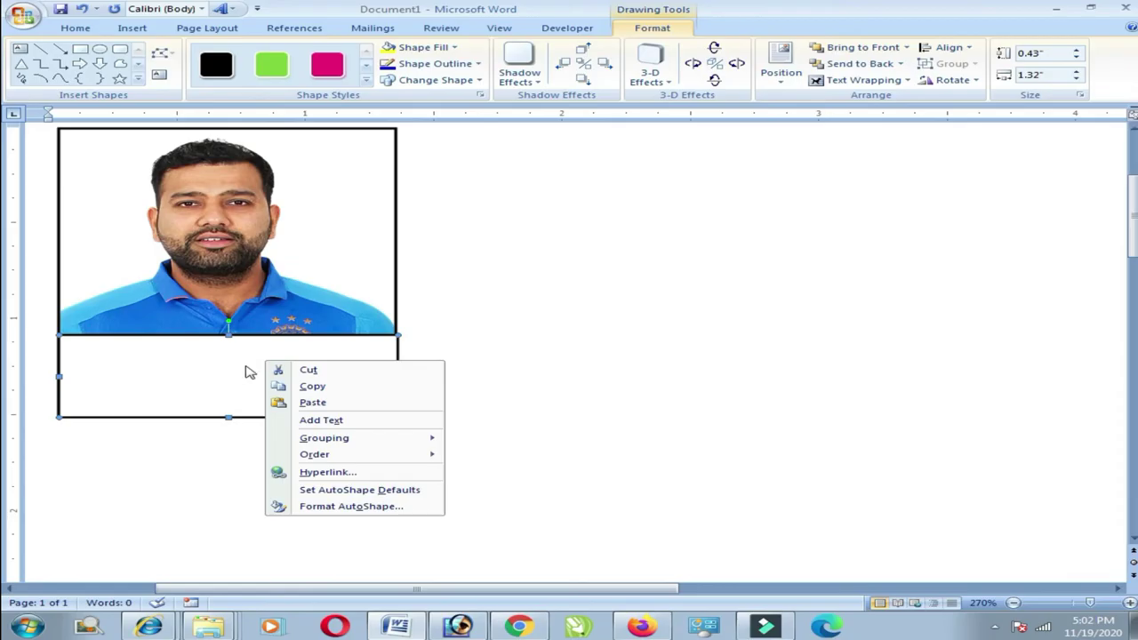
{"action": "left_click", "coordinate": [318, 422]}
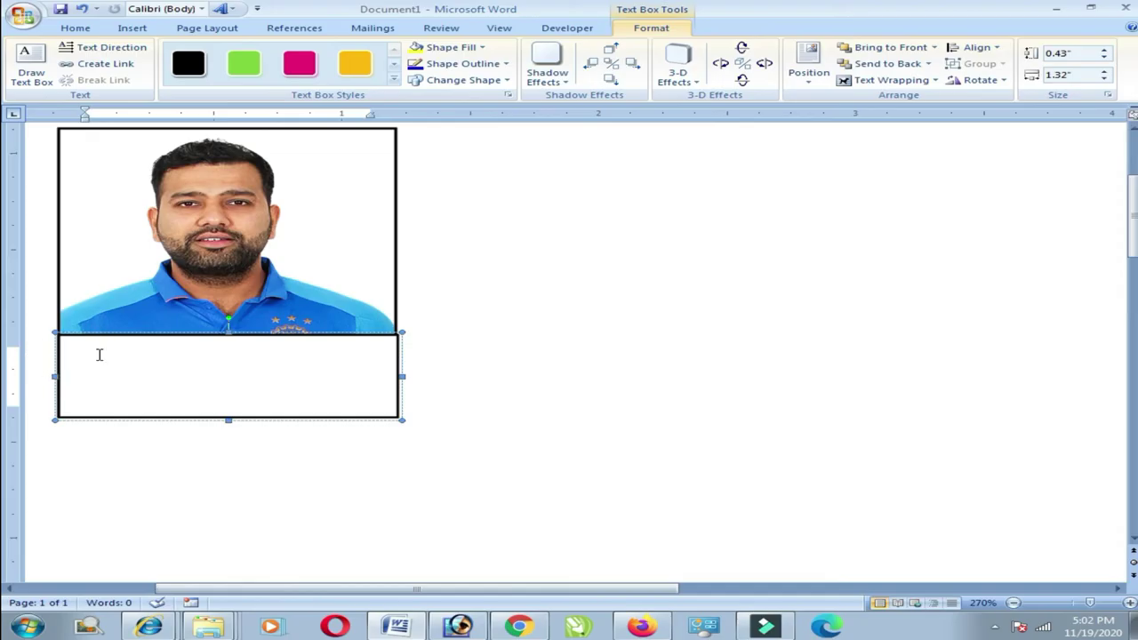
- Set the text box font to Times New Roman, size 8
{"action": "left_click", "coordinate": [80, 29]}
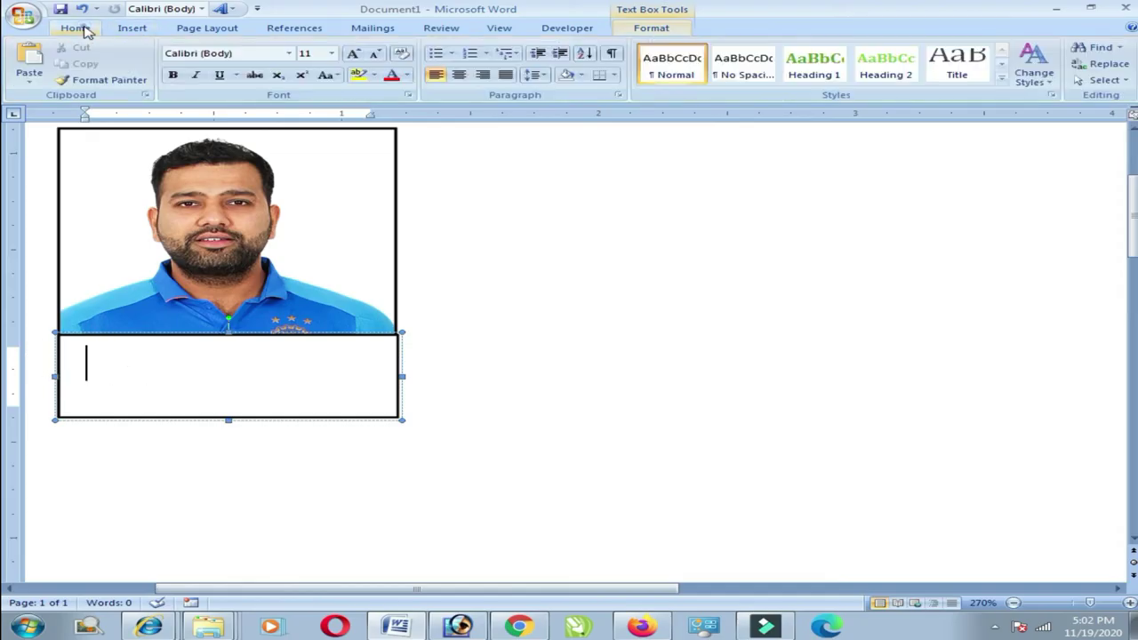
{"action": "left_click", "coordinate": [289, 53]}
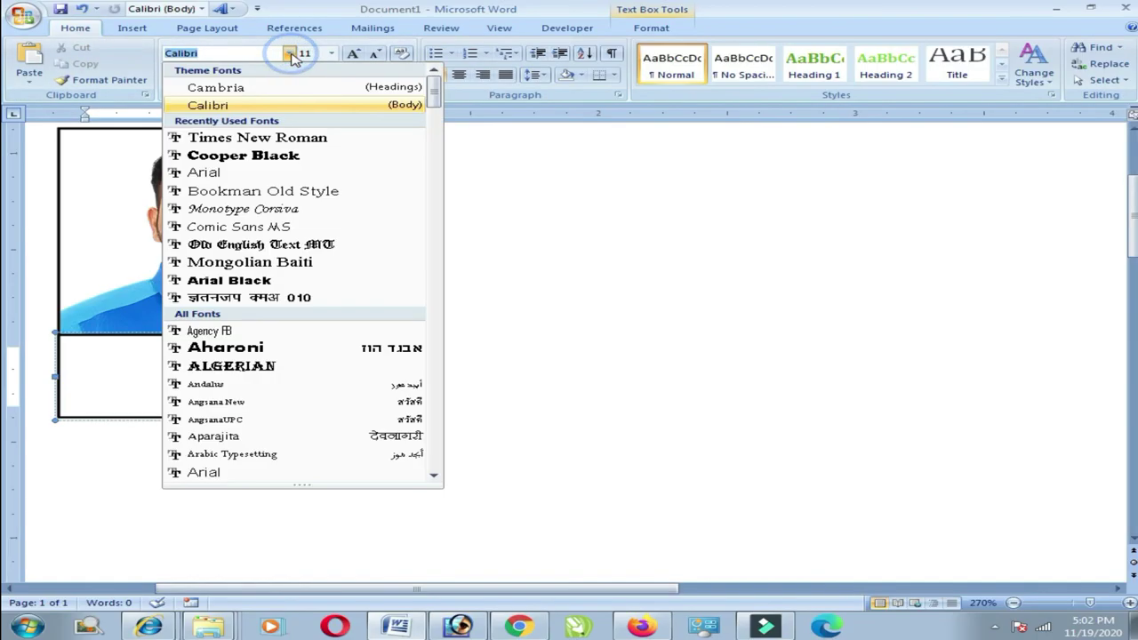
{"action": "left_click", "coordinate": [267, 138]}
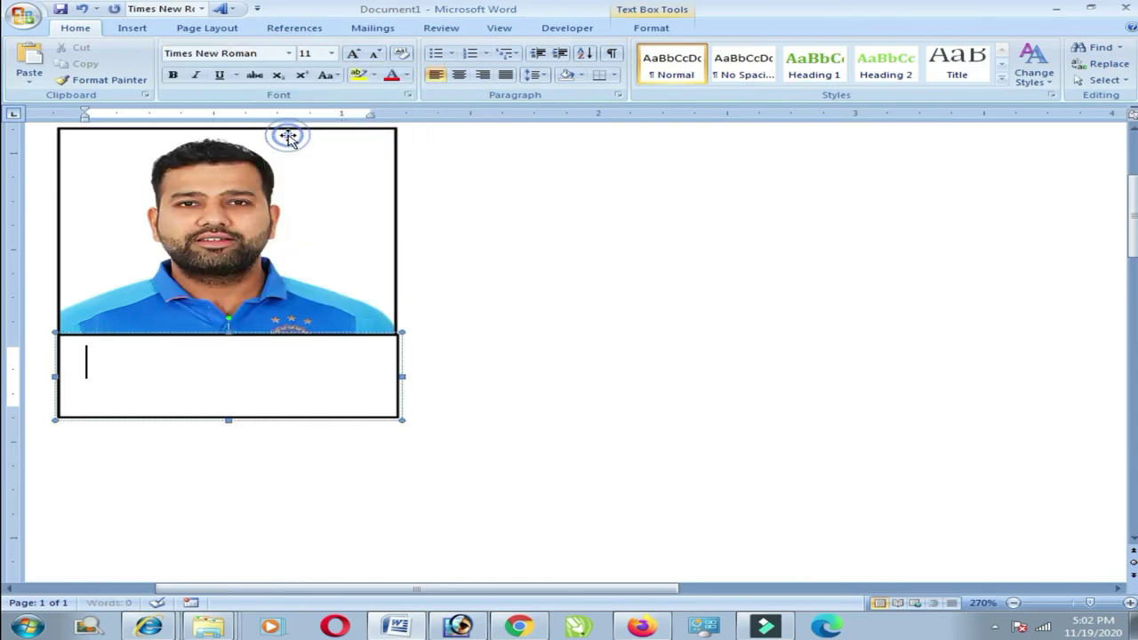
{"action": "left_click", "coordinate": [332, 54]}
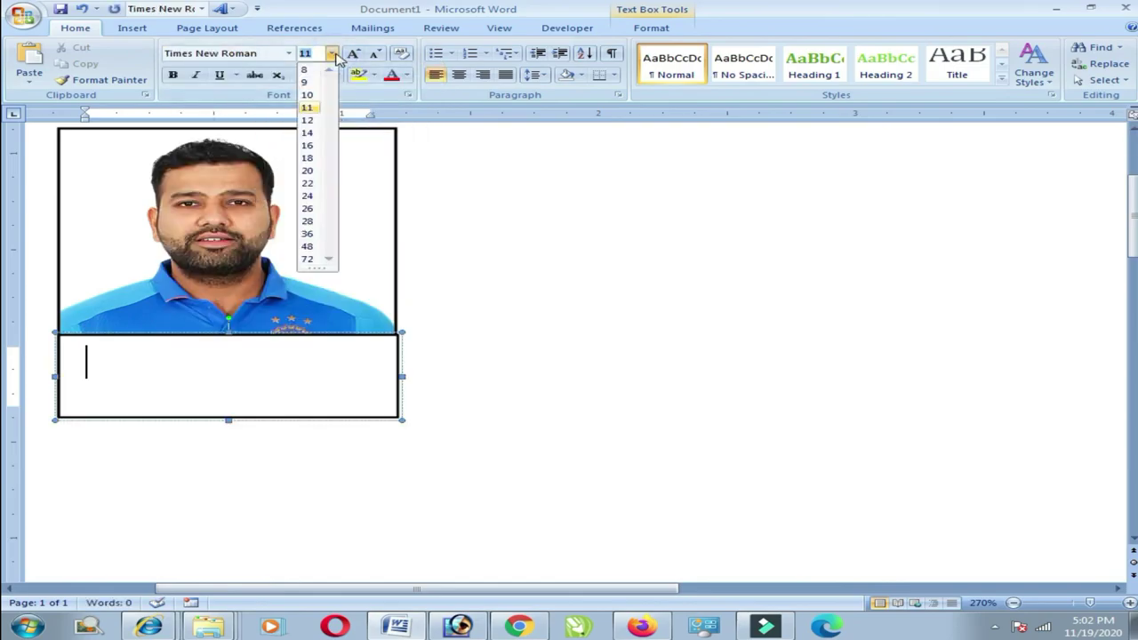
{"action": "left_click", "coordinate": [305, 70]}
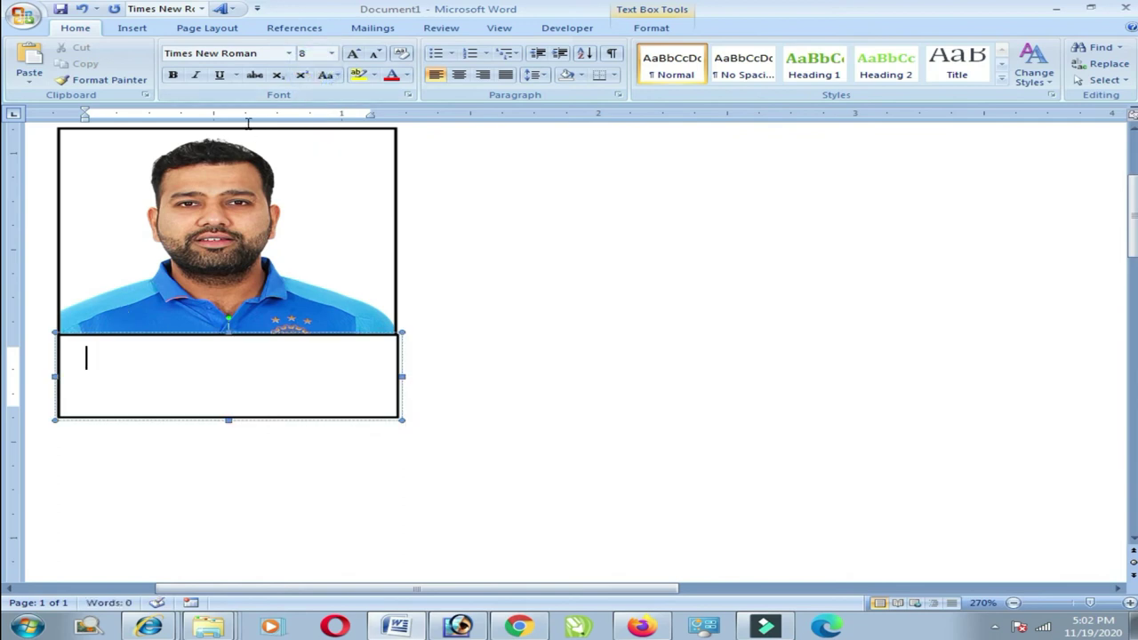
- Reduce the paragraph Spacing After from 10 pt to 0 pt
{"action": "left_click", "coordinate": [213, 29]}
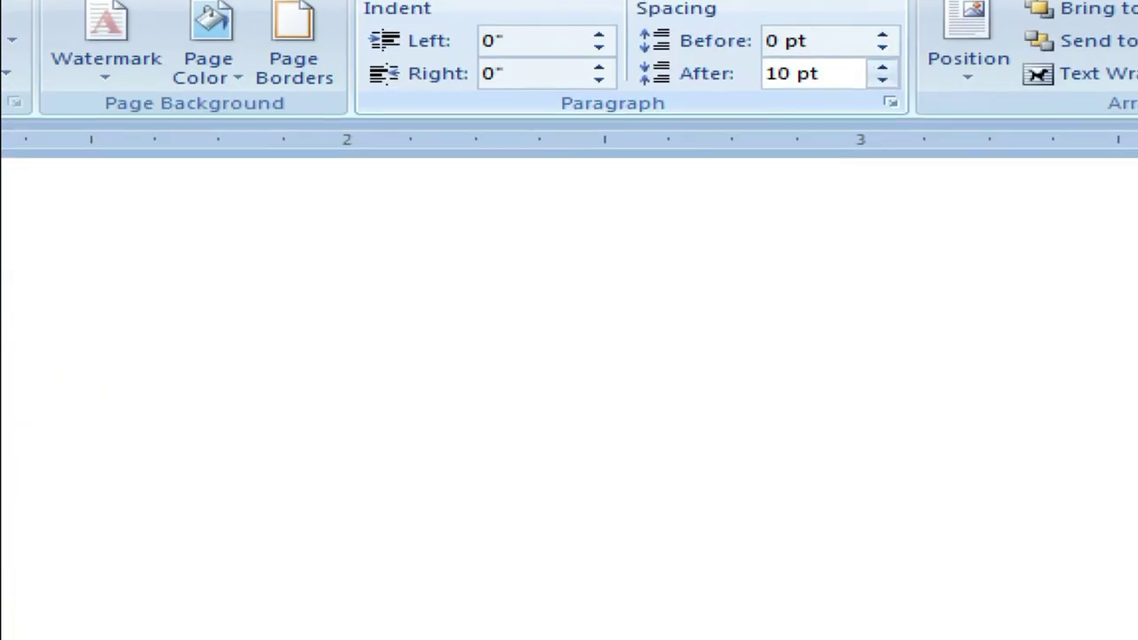
{"action": "left_click", "coordinate": [852, 83]}
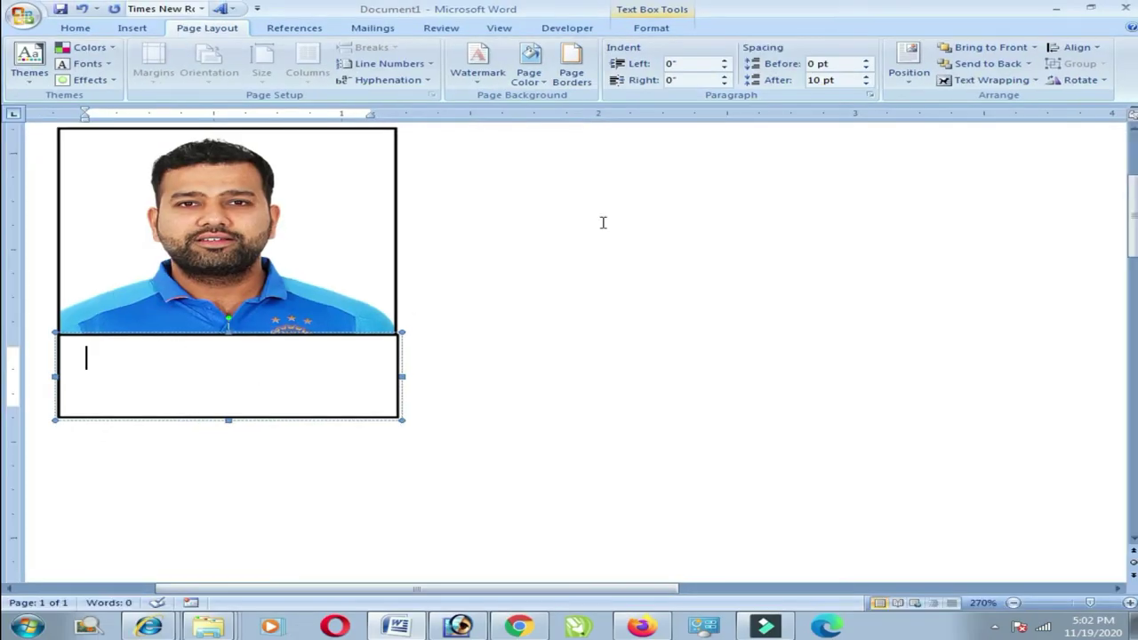
{"action": "left_click", "coordinate": [866, 84]}
- Type the person's name and date of birth in the text box, then select both lines
{"action": "left_click", "coordinate": [865, 84]}
{"action": "scroll", "coordinate": [18, 409], "scroll_direction": "up", "scroll_amount": 3, "text": "ctrl"}
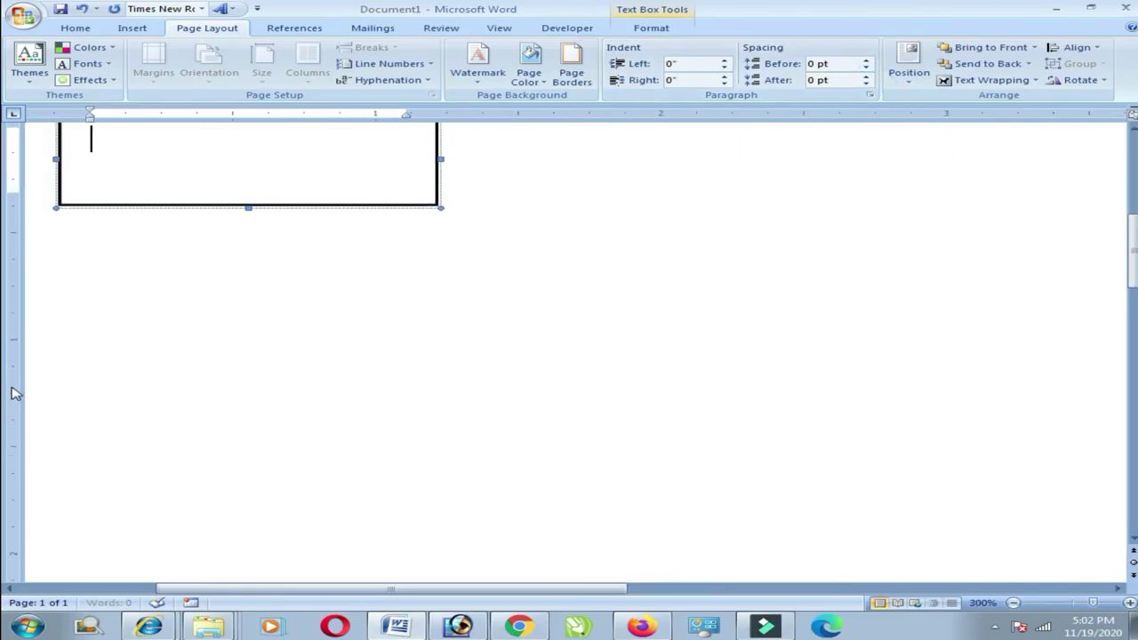
{"action": "scroll", "coordinate": [22, 400], "scroll_direction": "down", "scroll_amount": 2}
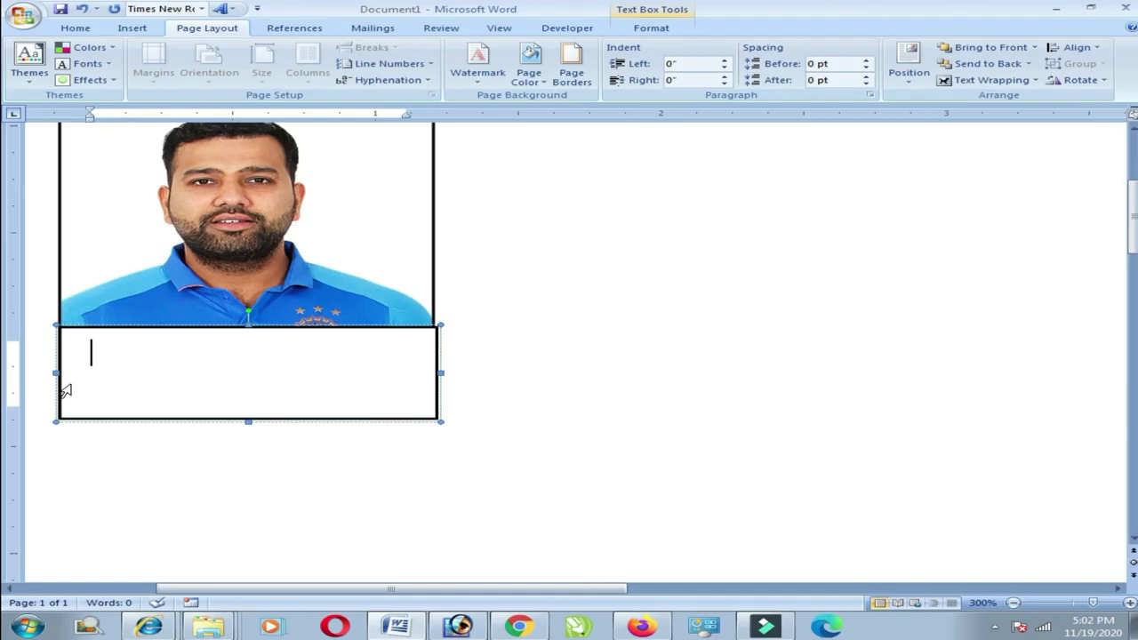
{"action": "type", "text": "ROHIT SHARMA "}
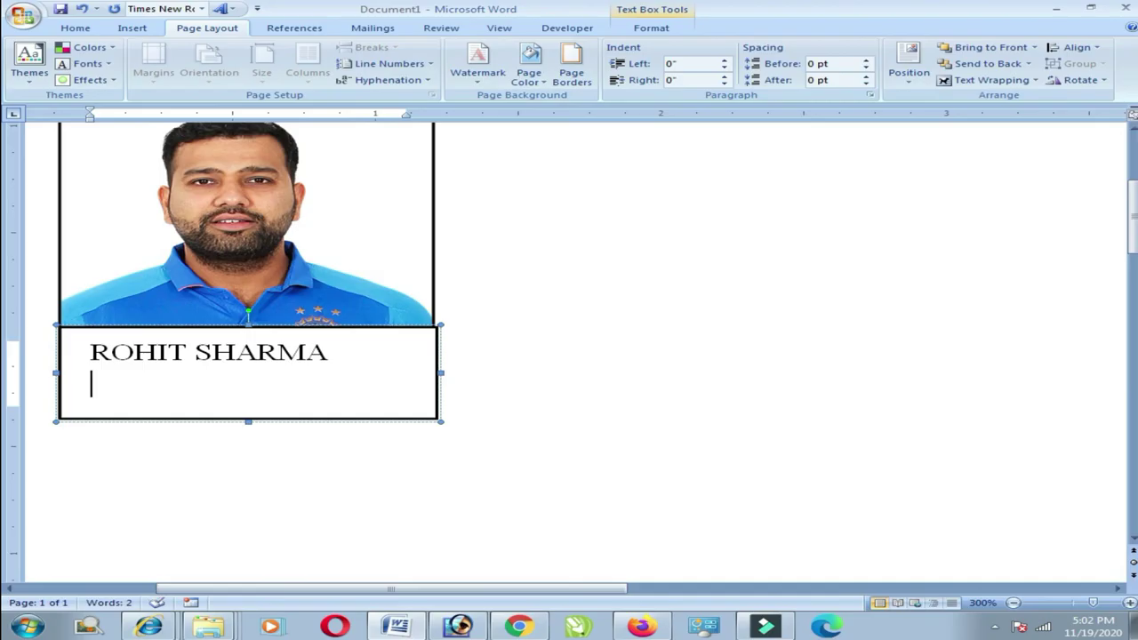
{"action": "type", "text": "02/08/1987"}
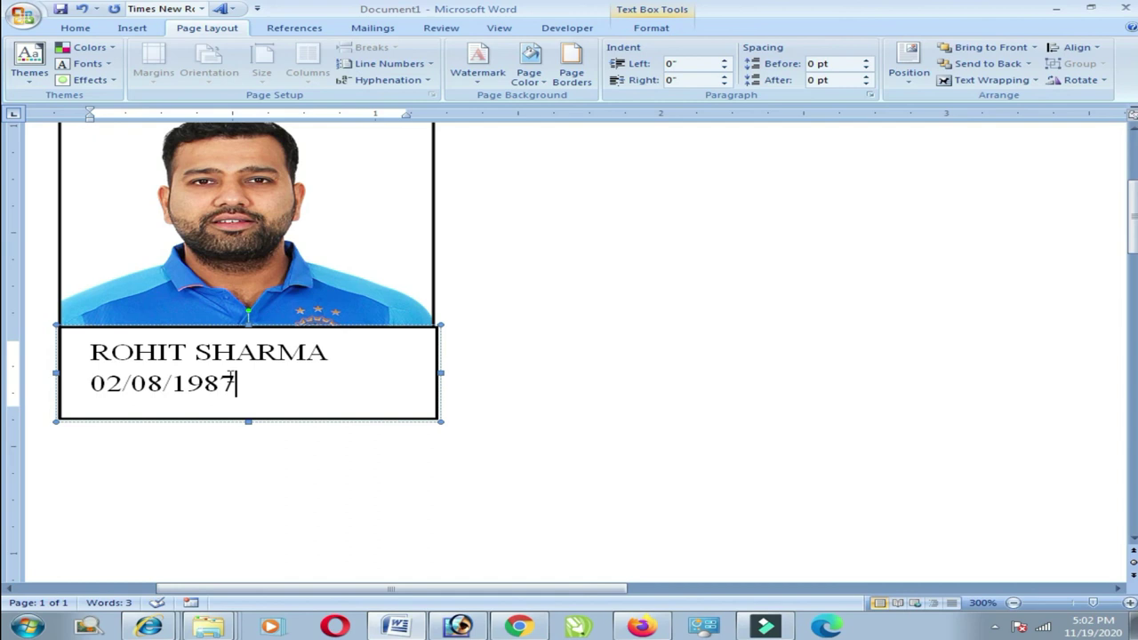
{"action": "left_click_drag", "start_coordinate": [249, 384], "coordinate": [134, 363]}
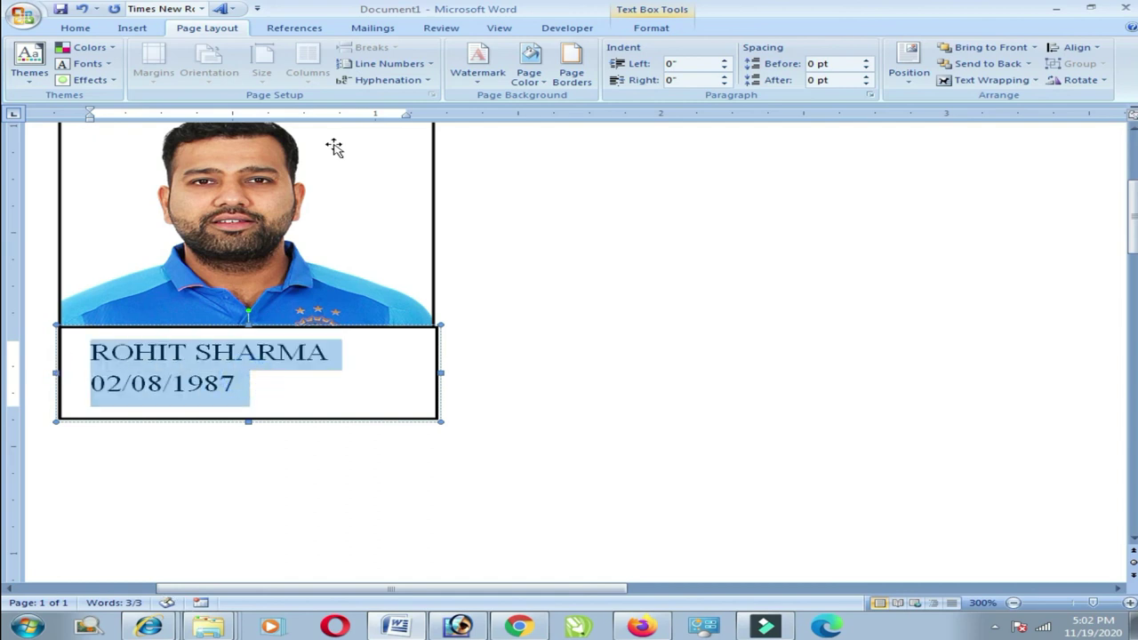
- Center and bold the name and date lines in the text box
{"action": "left_click", "coordinate": [75, 28]}
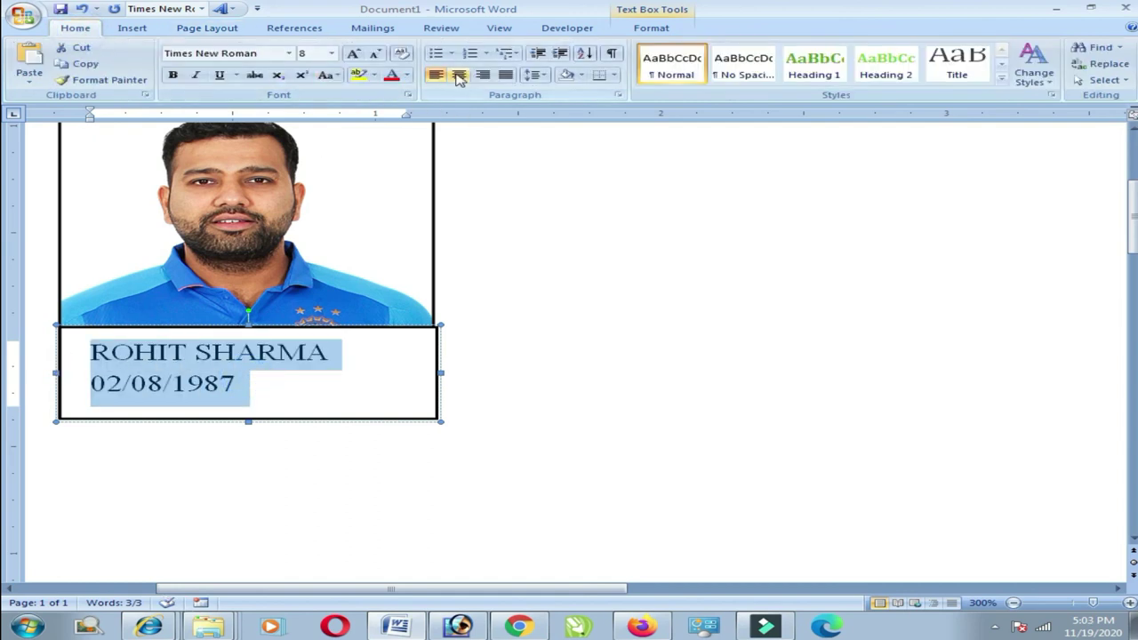
{"action": "left_click", "coordinate": [459, 76]}
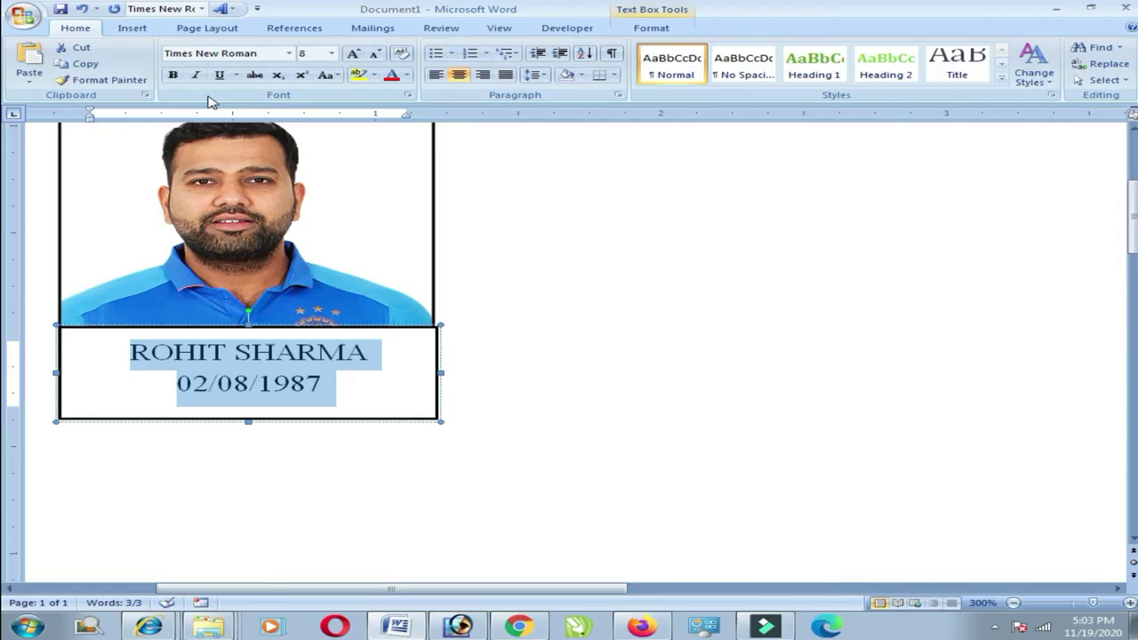
{"action": "left_click", "coordinate": [180, 77]}
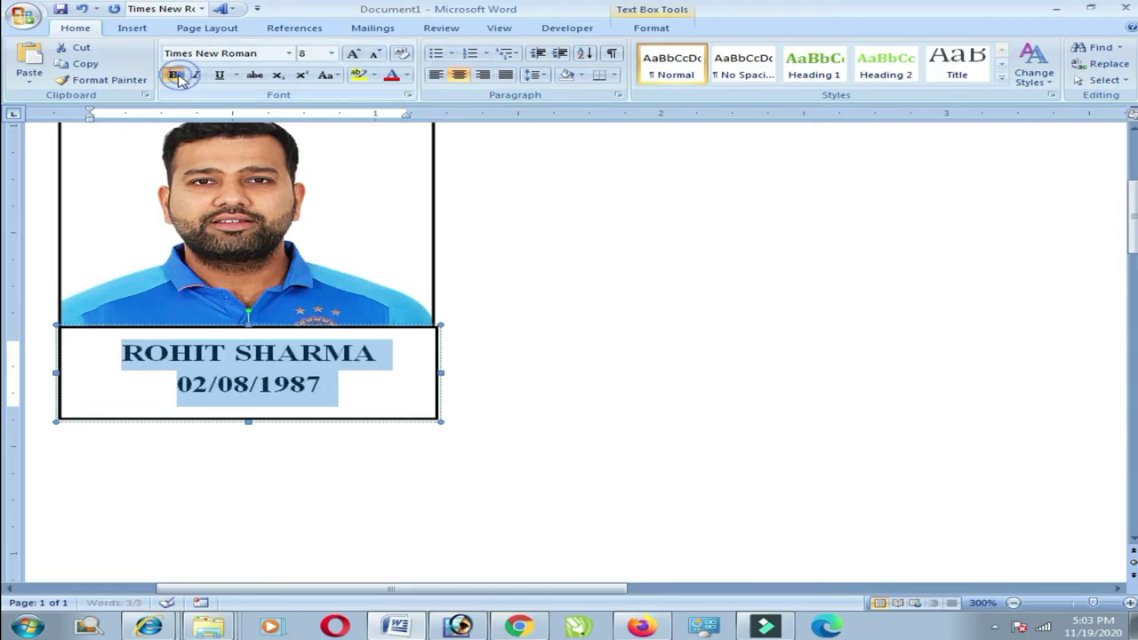
{"action": "left_click", "coordinate": [476, 286]}
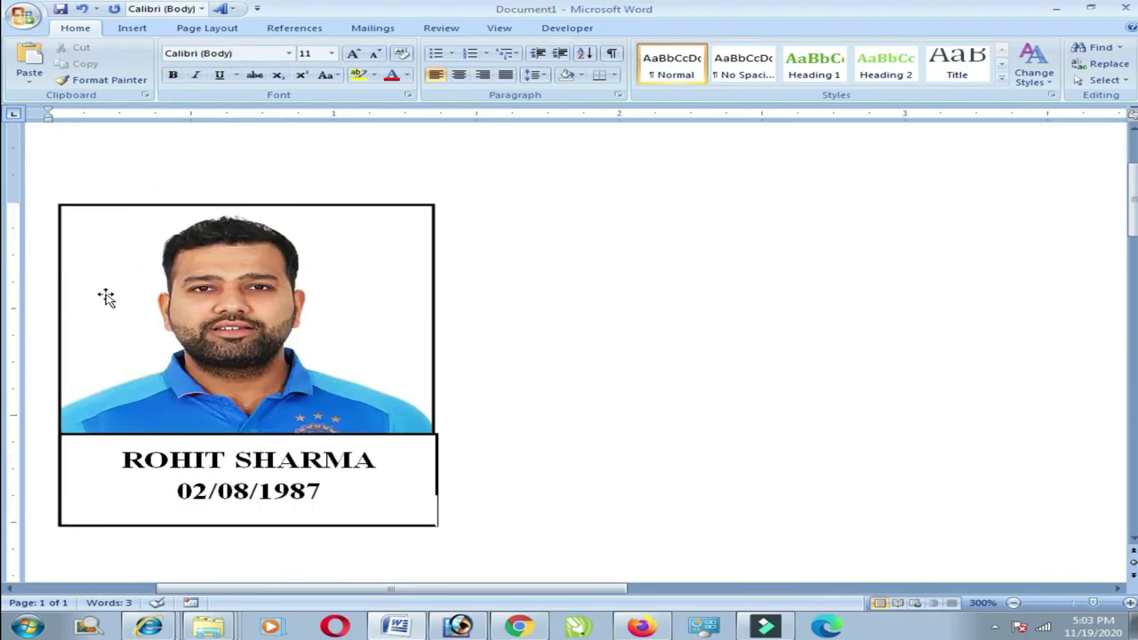